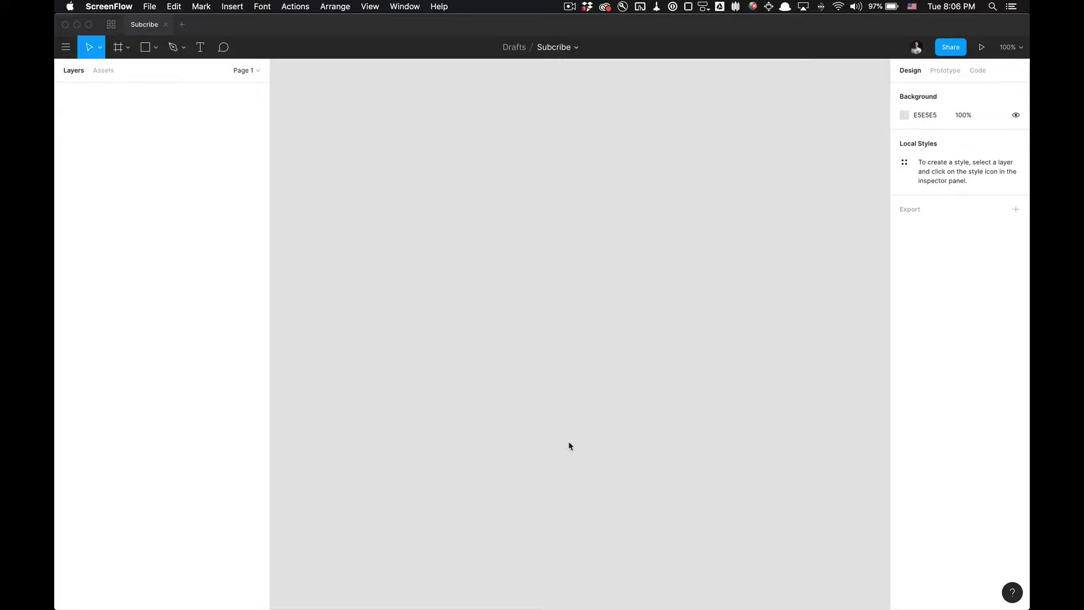
# Step: Browse Figma's community plugins and open the Iconify plugin's details page
pyautogui.click(538, 390)
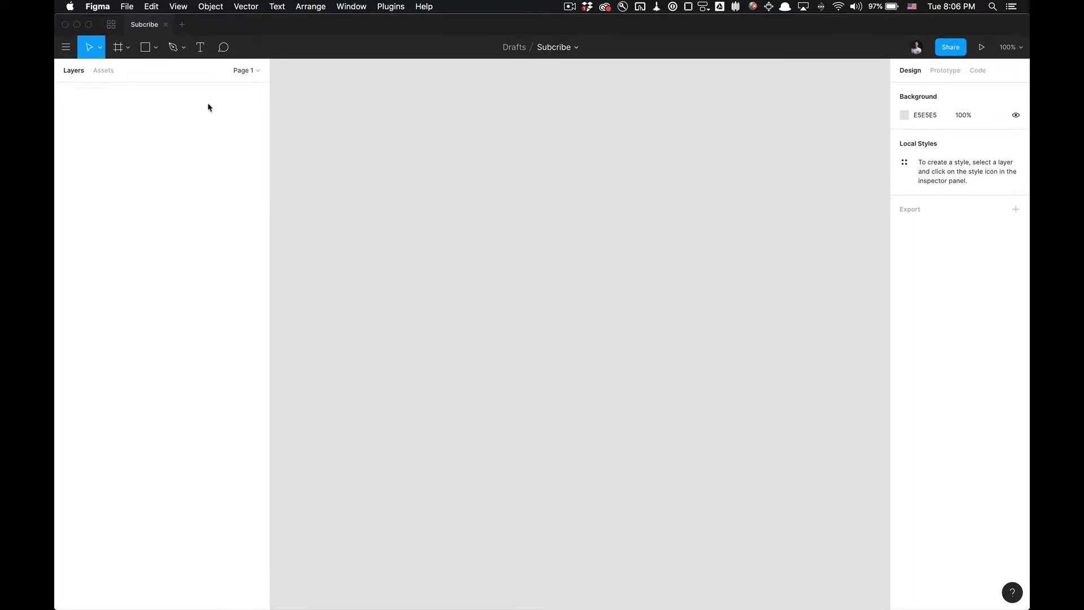
pyautogui.click(111, 24)
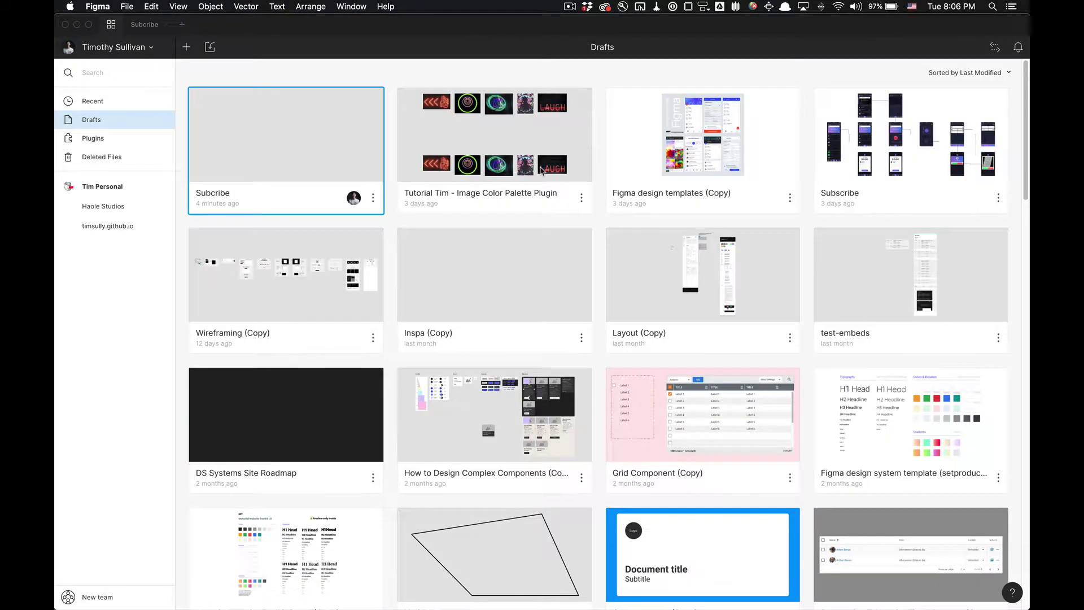
pyautogui.click(120, 139)
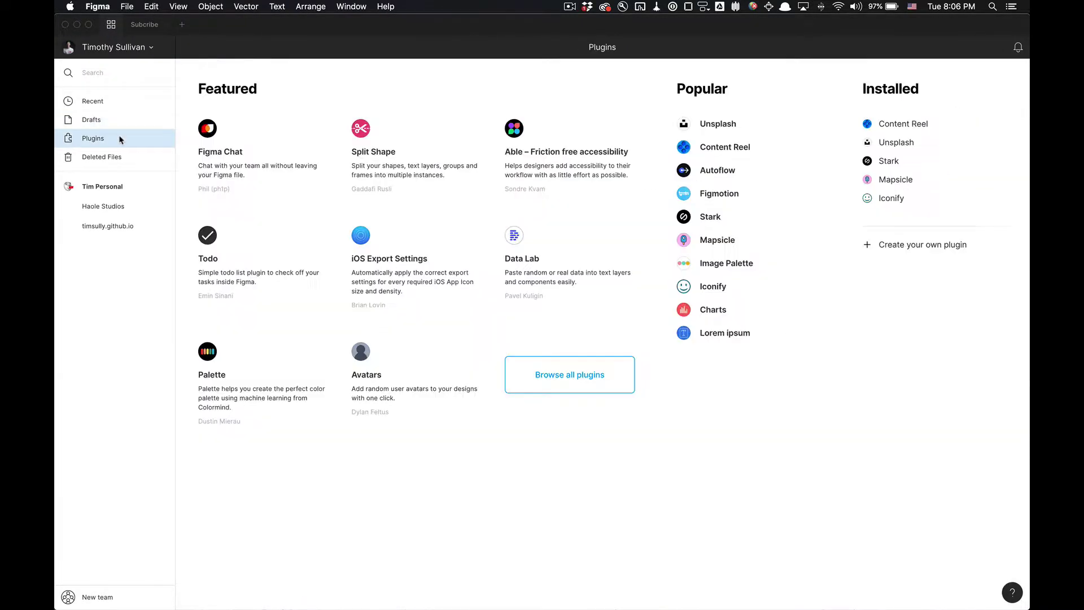
pyautogui.click(598, 376)
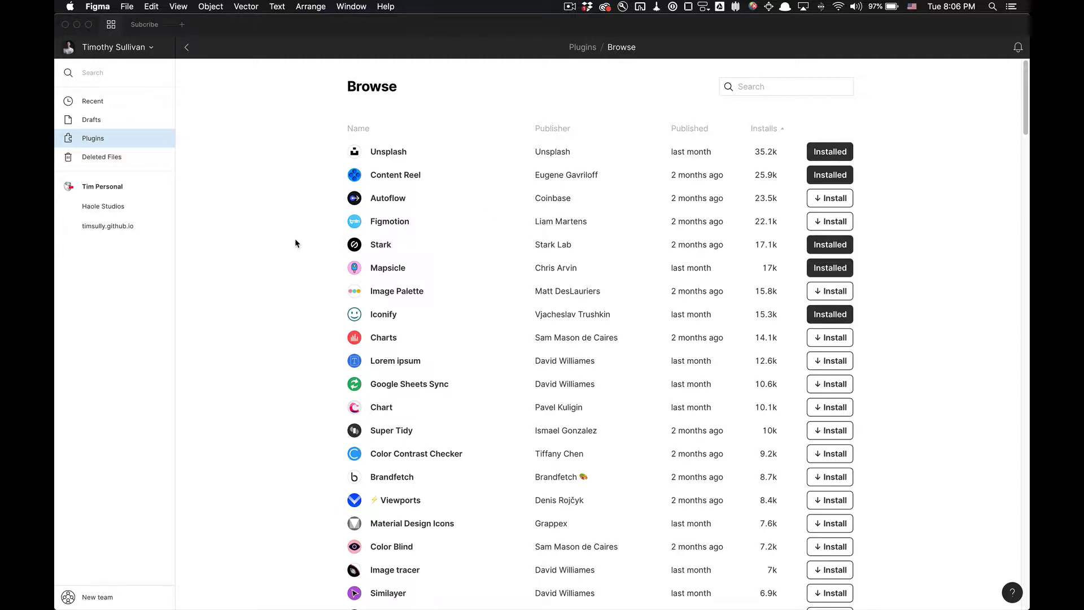
pyautogui.click(400, 318)
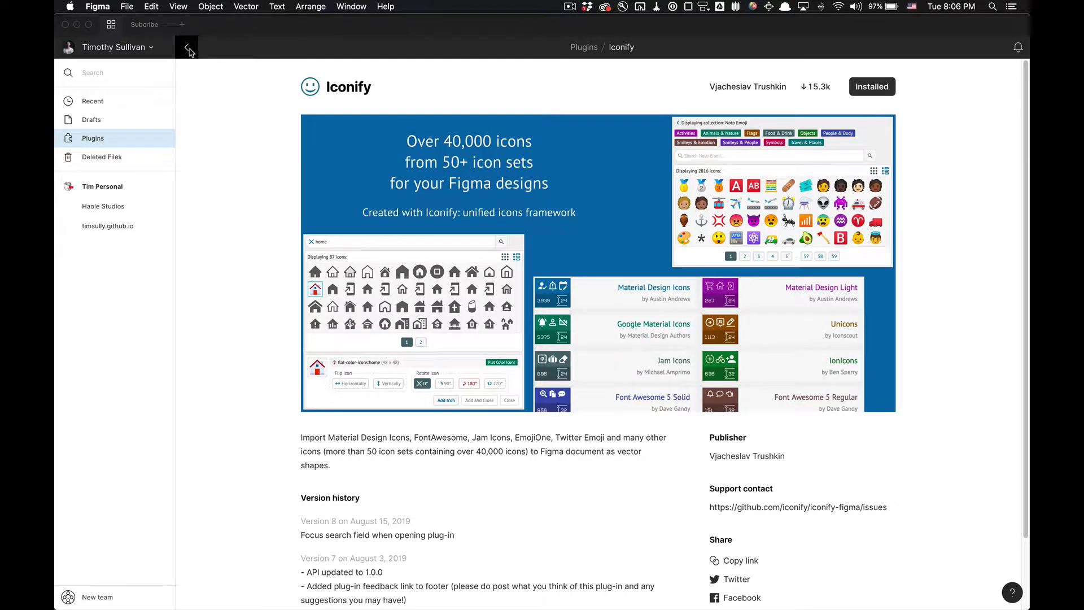
# Step: Change the file title from 'Subcribe' to 'Subscribe'
pyautogui.click(153, 27)
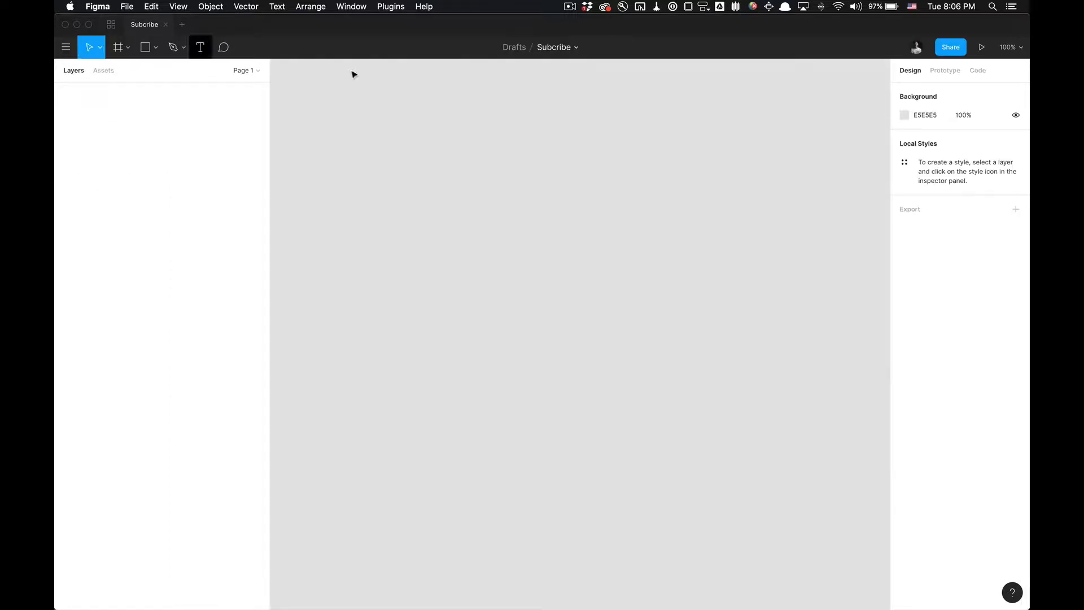
pyautogui.click(534, 47)
pyautogui.write('Subscribe')
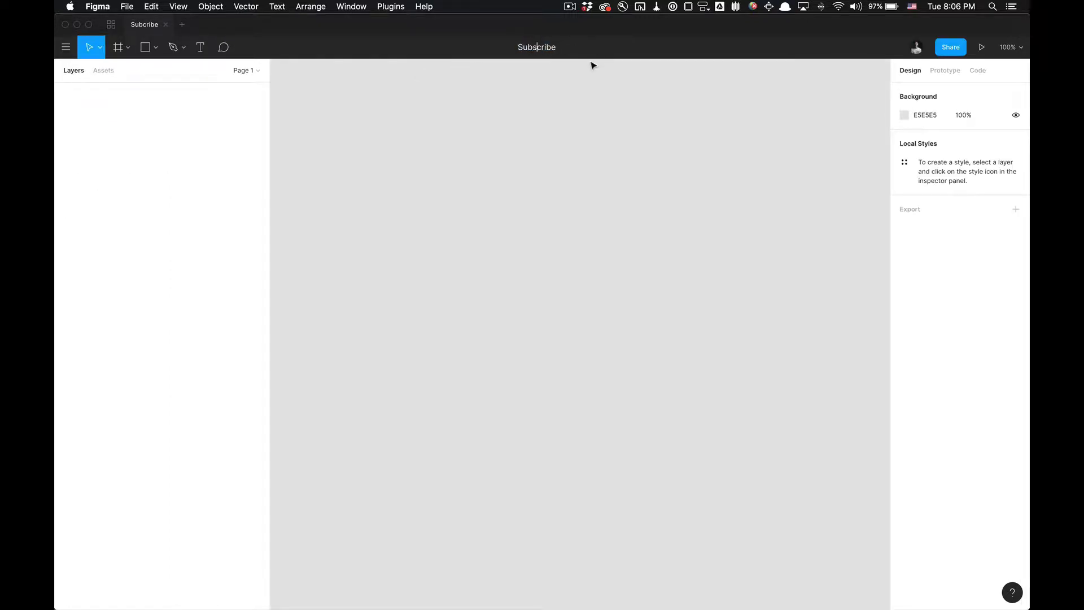
pyautogui.press('Return')
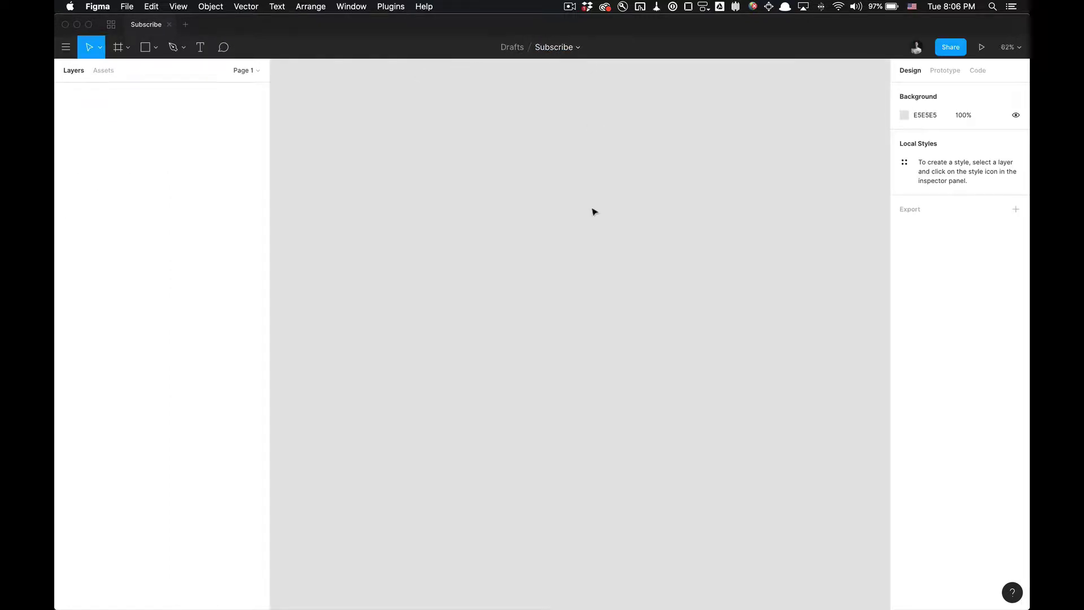
# Step: Launch the Iconify plugin from the canvas Plugins menu
pyautogui.rightClick(489, 278)
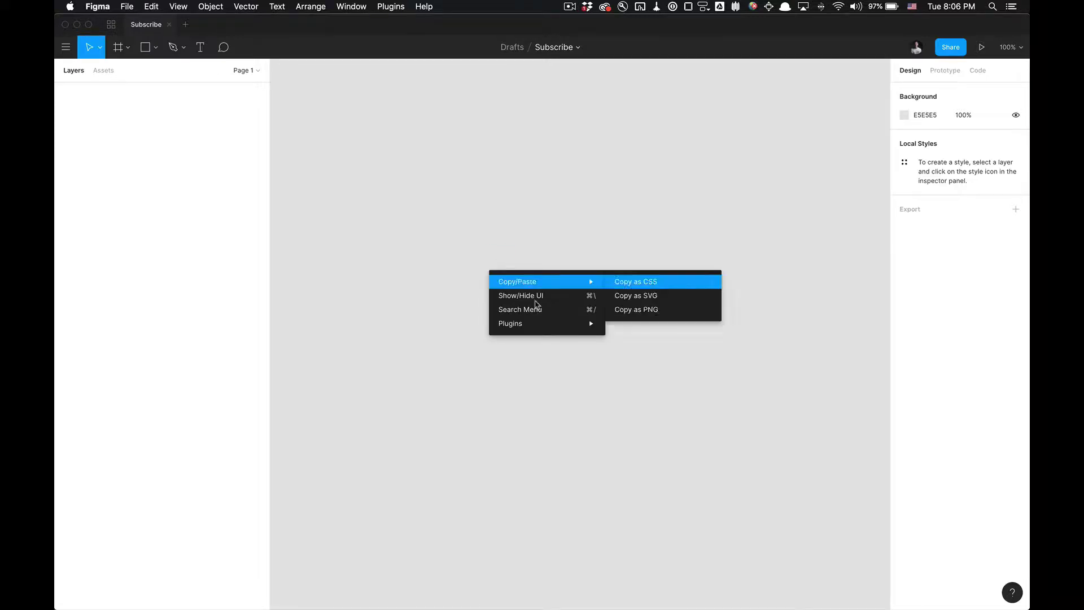
pyautogui.moveTo(551, 324)
pyautogui.click(612, 337)
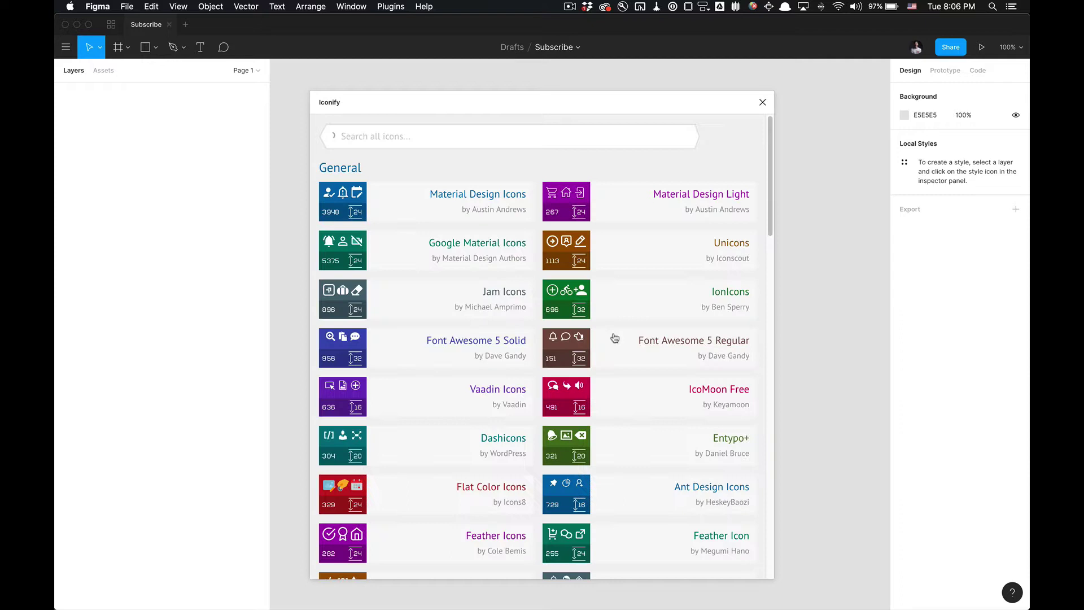
pyautogui.moveTo(553, 109)
pyautogui.mouseDown()
pyautogui.moveTo(566, 100)
pyautogui.moveTo(546, 105)
pyautogui.mouseUp()
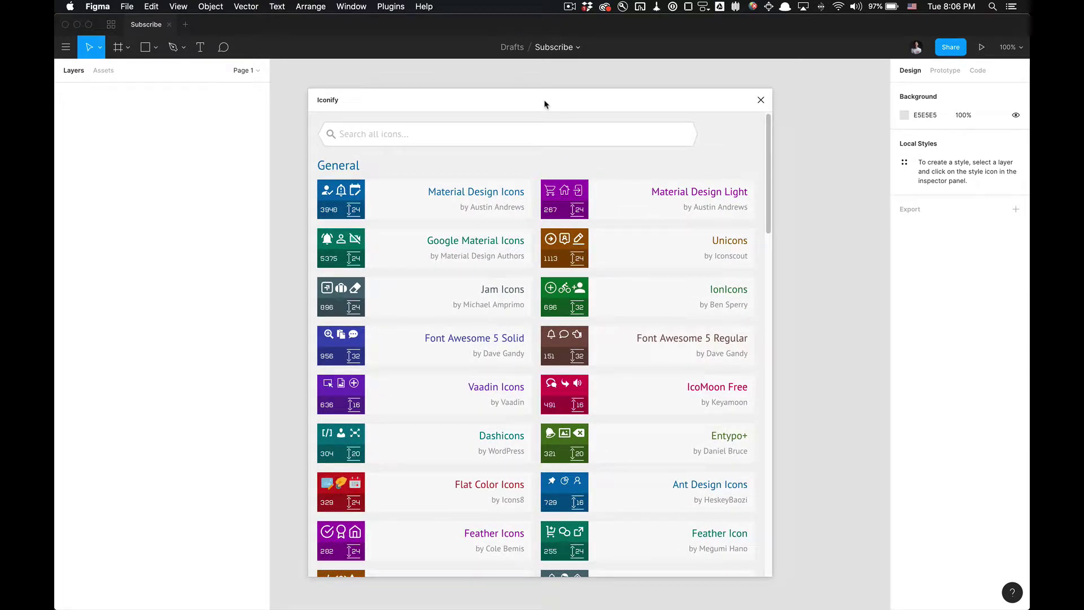
# Step: Scroll down through Iconify's icon-set categories, then back up toward the top
pyautogui.scroll(-10, 553, 284)
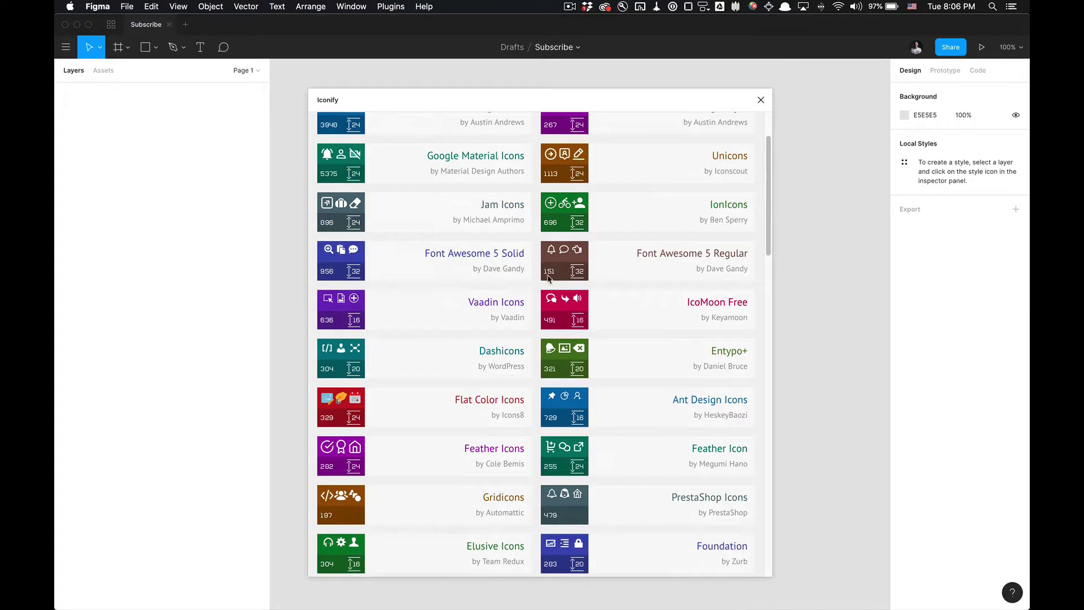
pyautogui.scroll(-12, 553, 283)
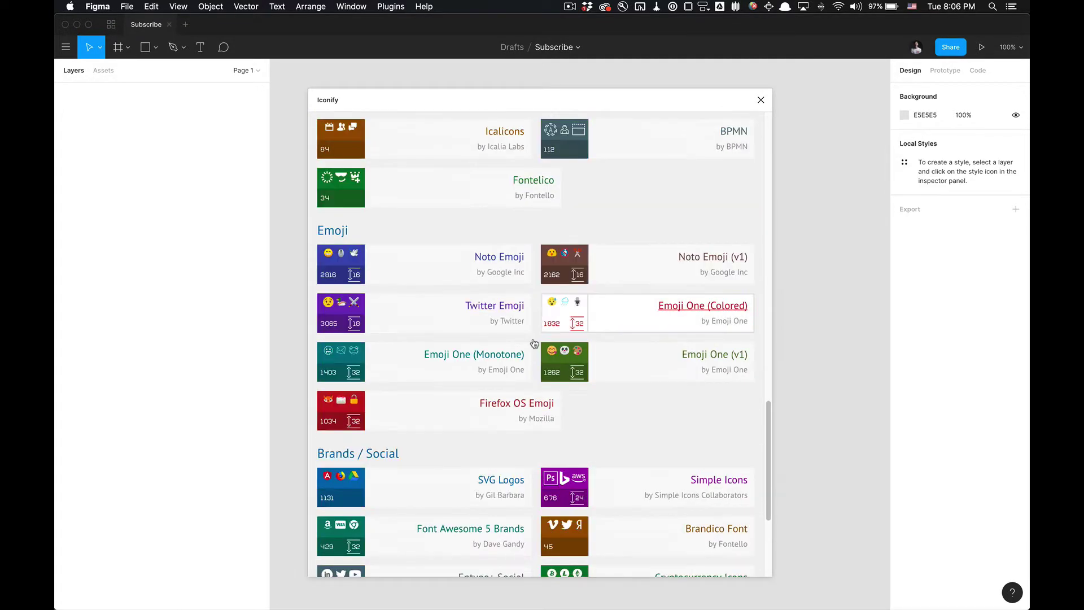
pyautogui.scroll(-2, 438, 215)
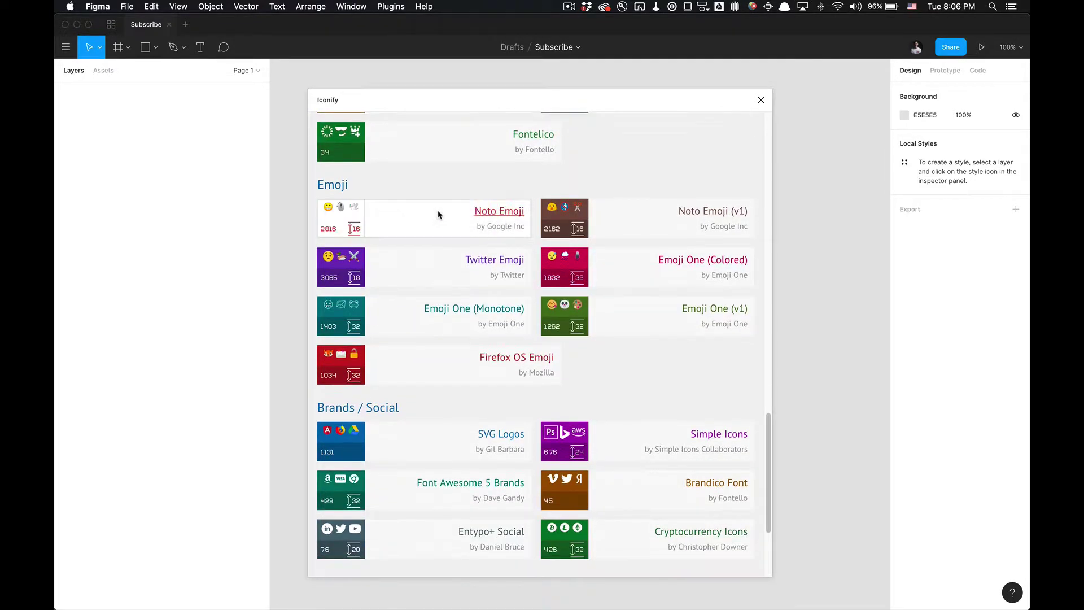
pyautogui.scroll(-7, 391, 244)
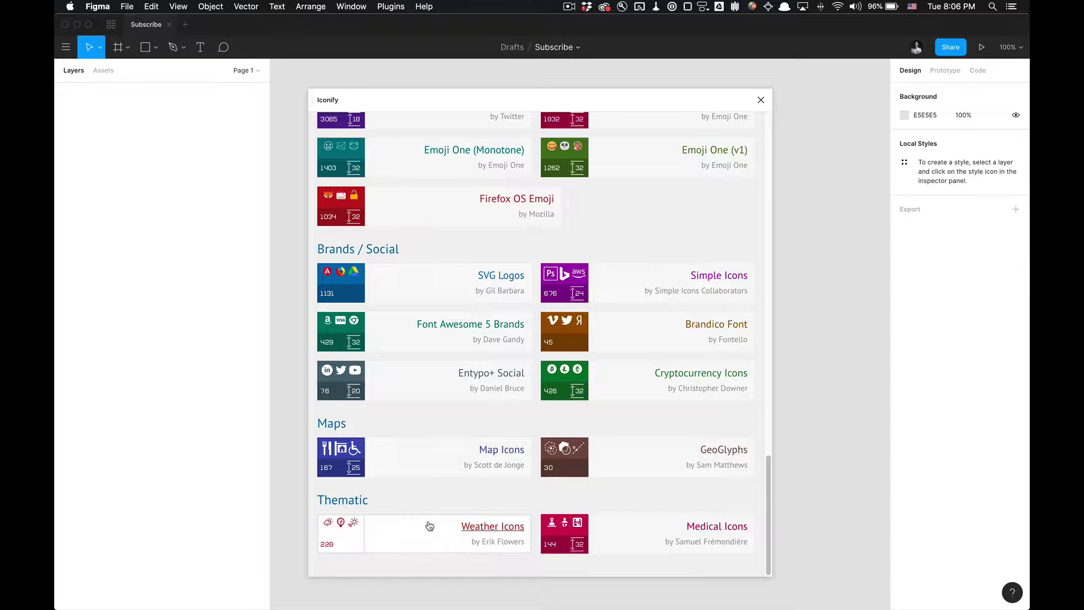
pyautogui.scroll(20, 529, 366)
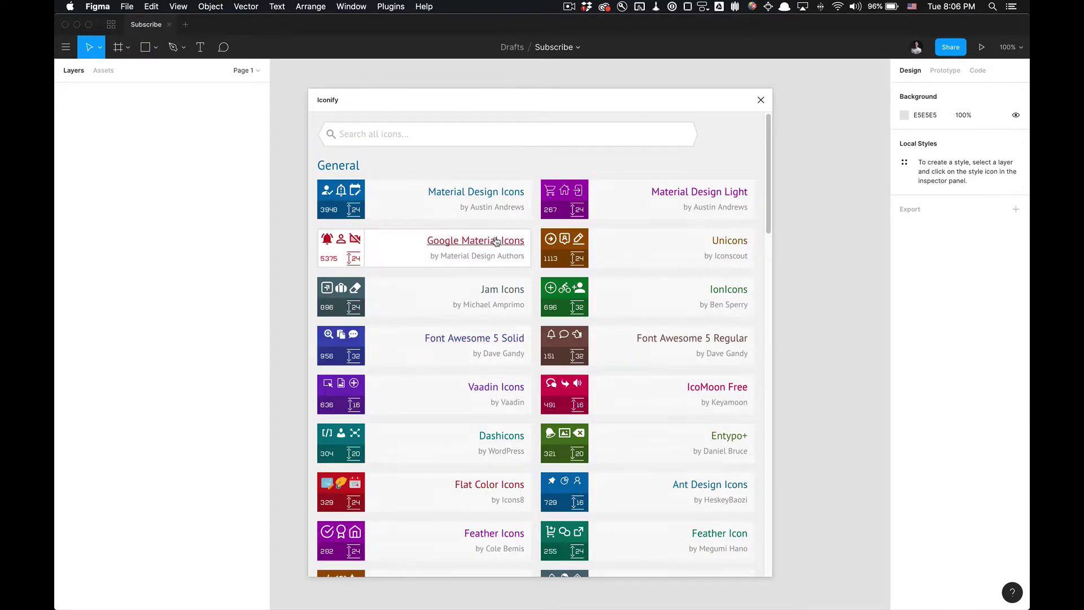
# Step: Open the Material Design Icons collection in Iconify
pyautogui.click(471, 194)
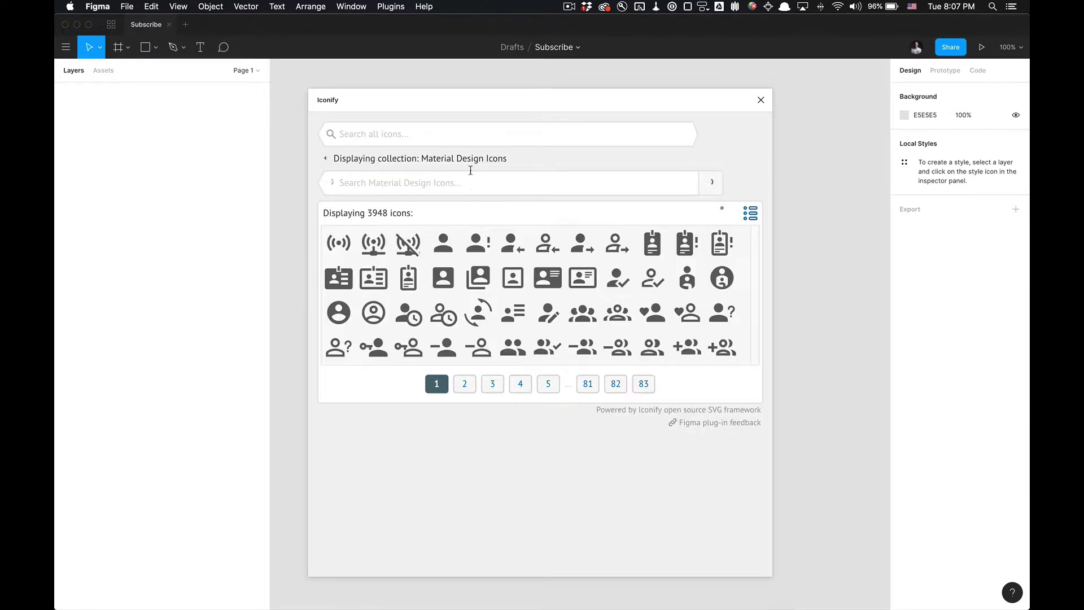
pyautogui.click(328, 160)
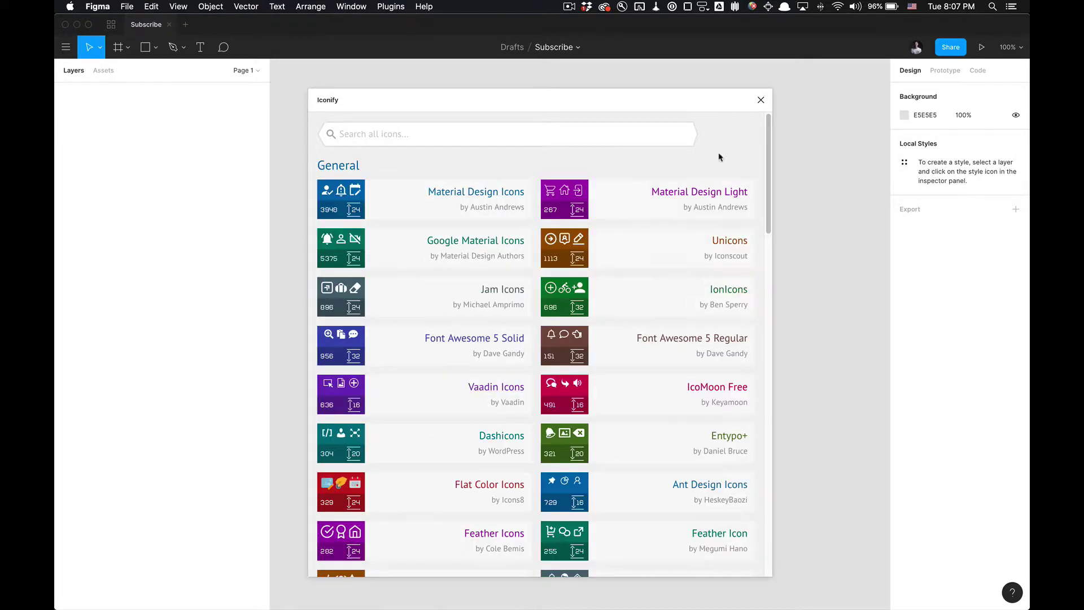
pyautogui.click(496, 193)
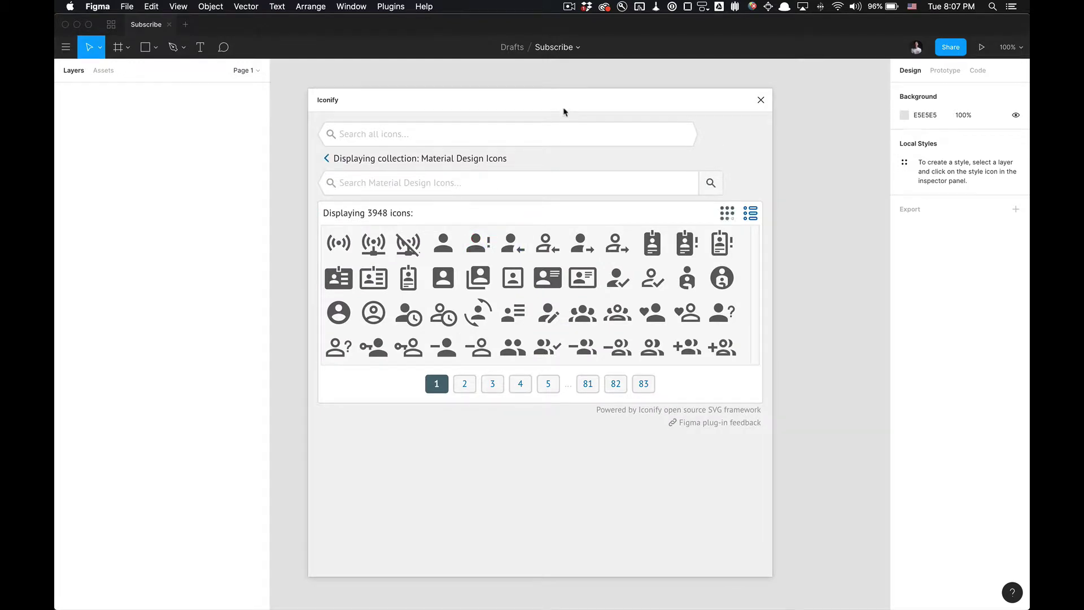
pyautogui.moveTo(563, 112); pyautogui.dragTo(869, 107)
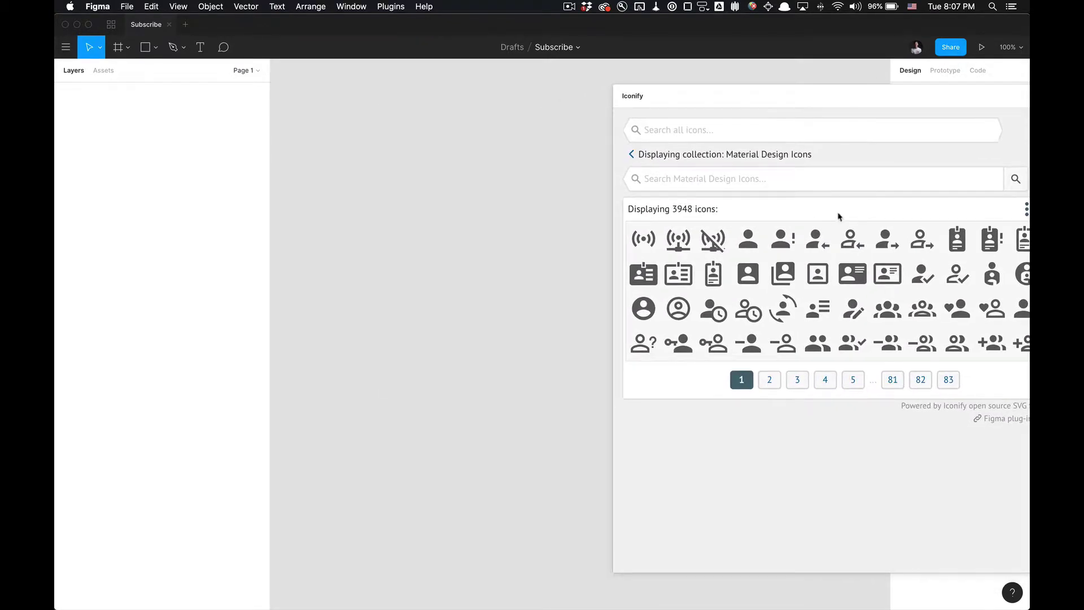
# Step: Add the 24×24 mdi account-alert icon to the canvas
pyautogui.click(782, 241)
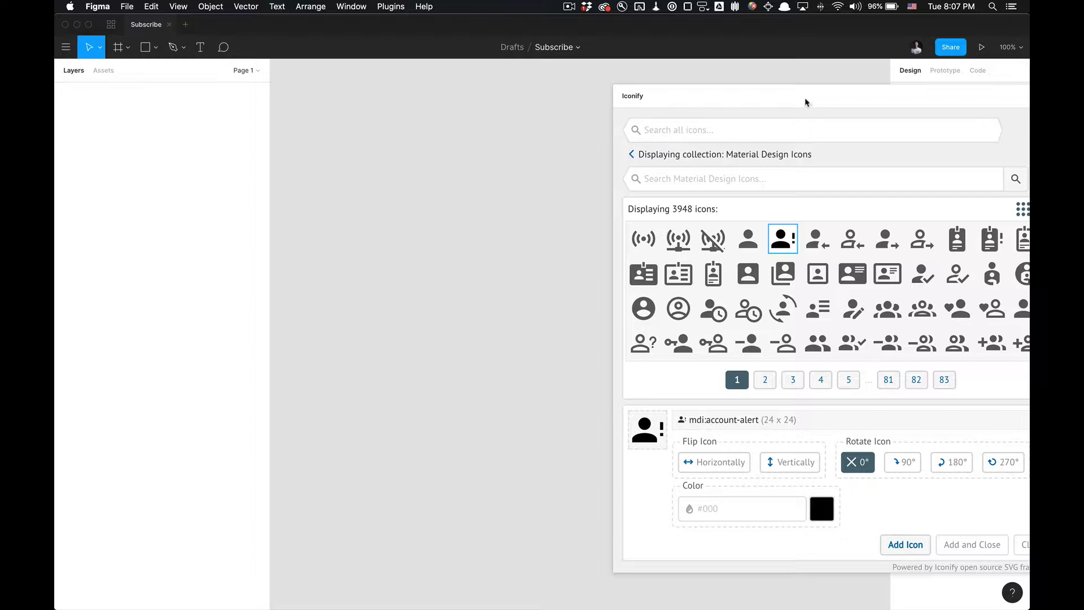
pyautogui.moveTo(806, 102); pyautogui.dragTo(312, 101)
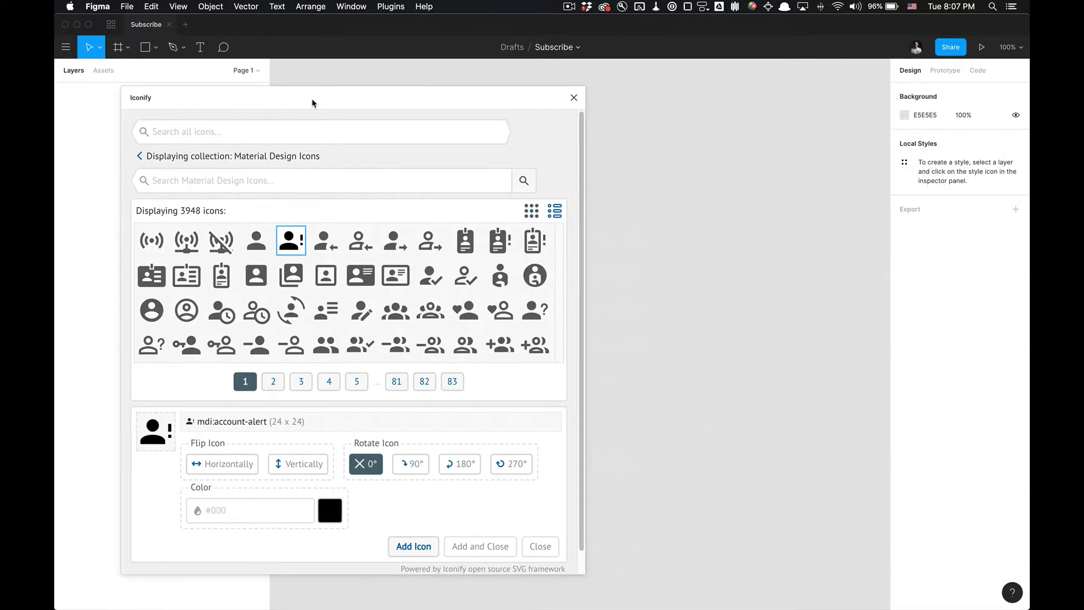
pyautogui.click(418, 544)
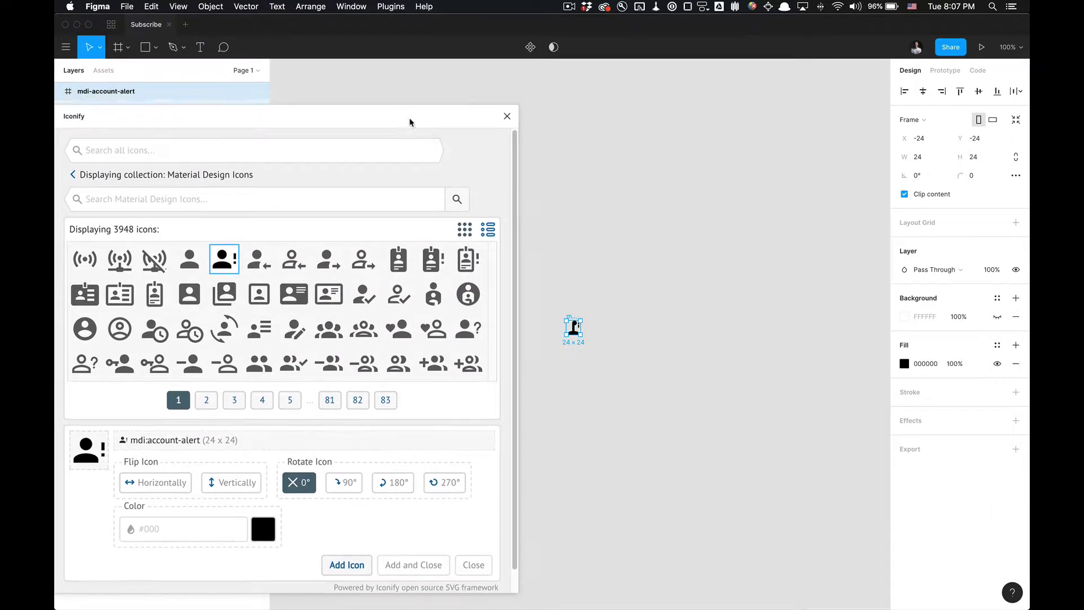
pyautogui.hscroll(-5, 556, 316)
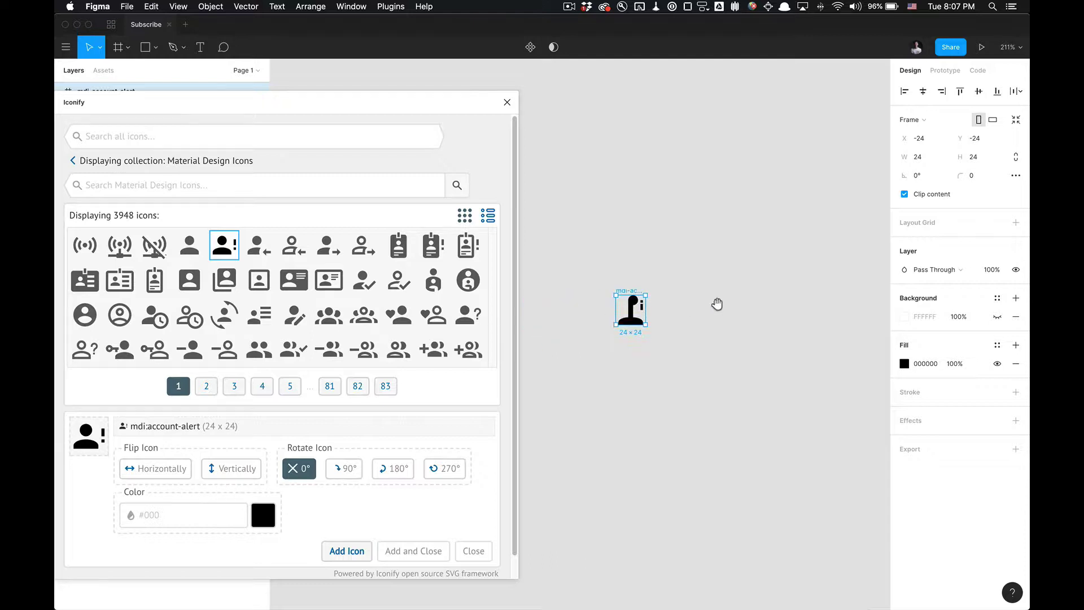
pyautogui.scroll(3, 736, 303)
pyautogui.hscroll(-2, 731, 310)
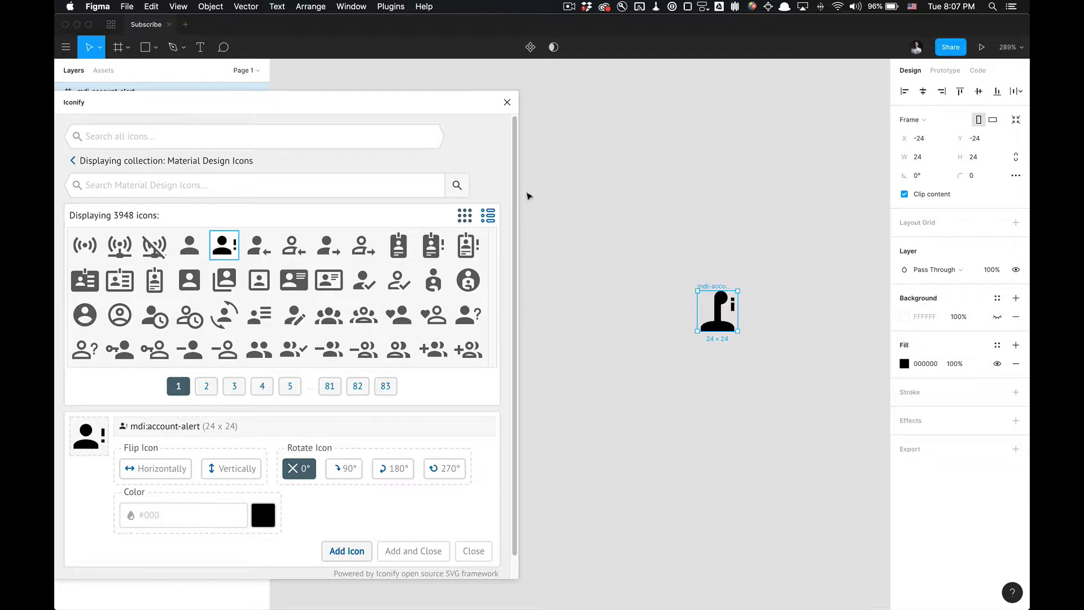
pyautogui.moveTo(418, 109); pyautogui.dragTo(531, 116)
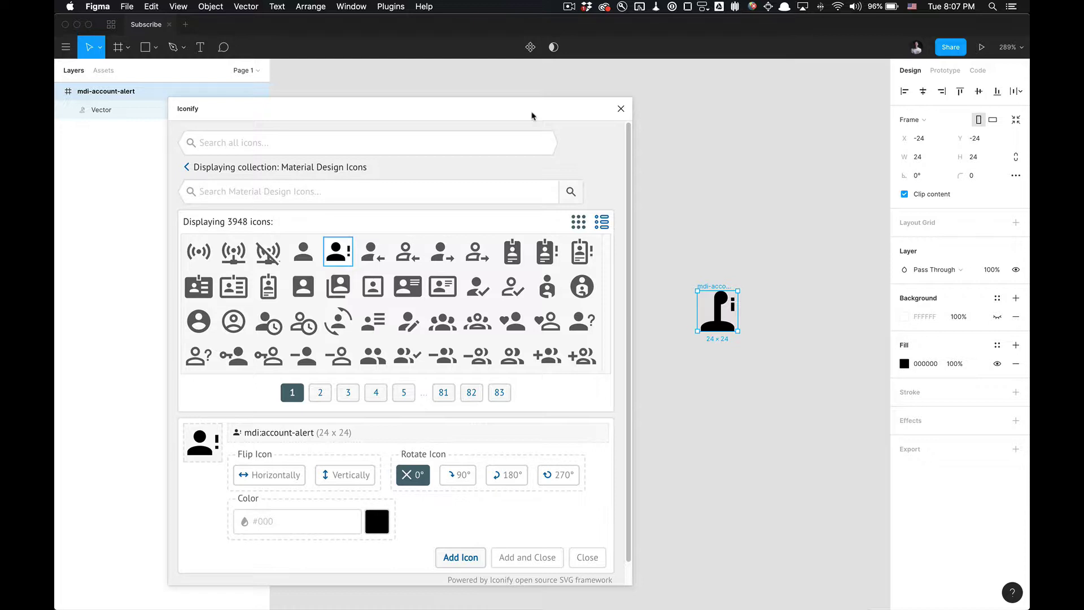
# Step: Add the account-card-details-outline icon and place it beside the account-alert icon
pyautogui.click(693, 341)
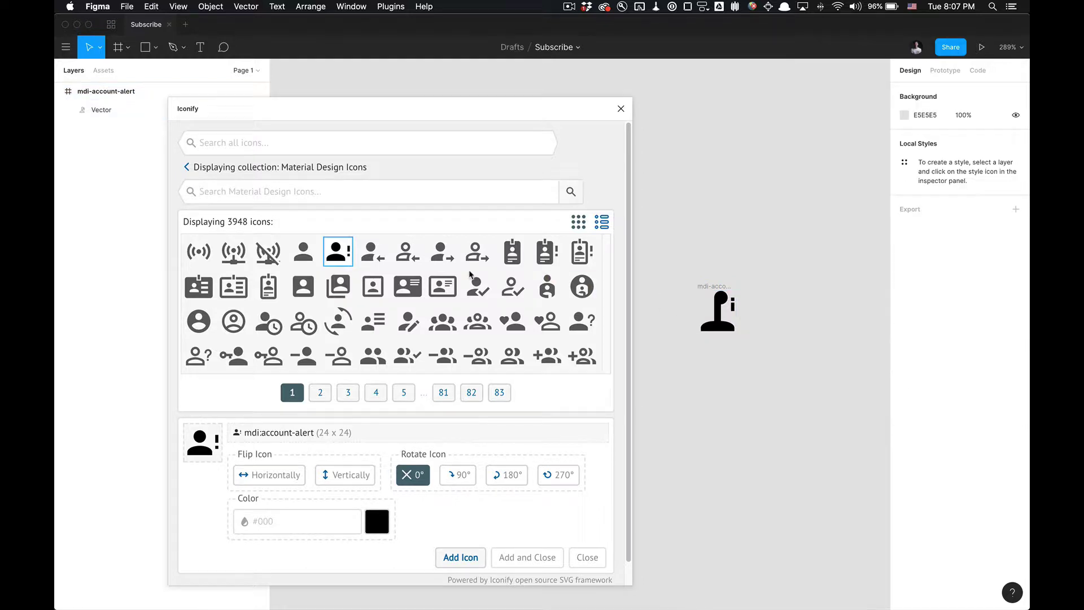
pyautogui.click(443, 287)
pyautogui.click(461, 557)
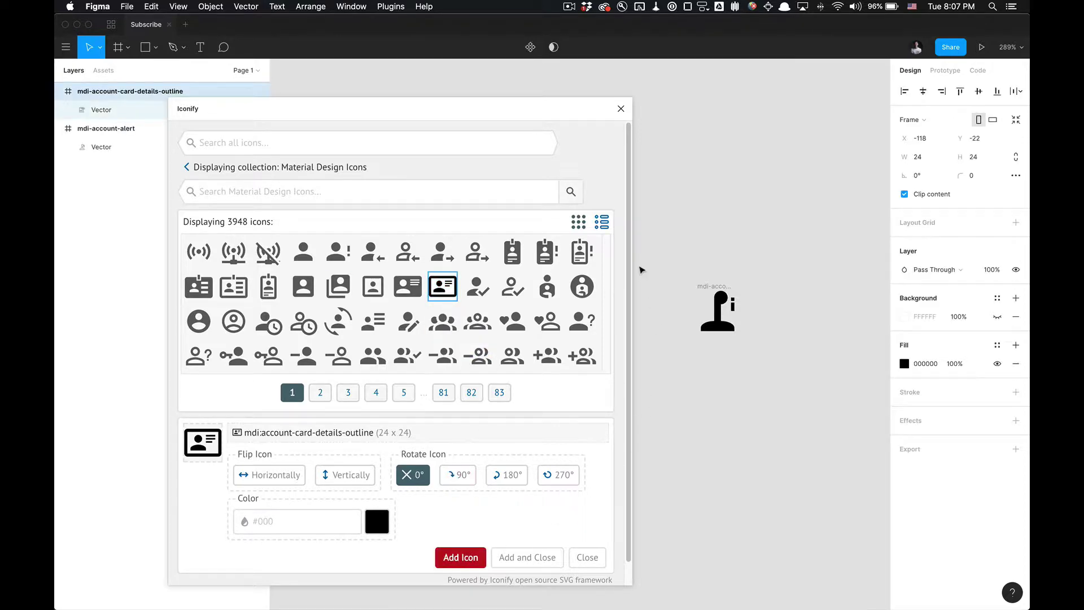
pyautogui.moveTo(571, 113); pyautogui.dragTo(467, 194)
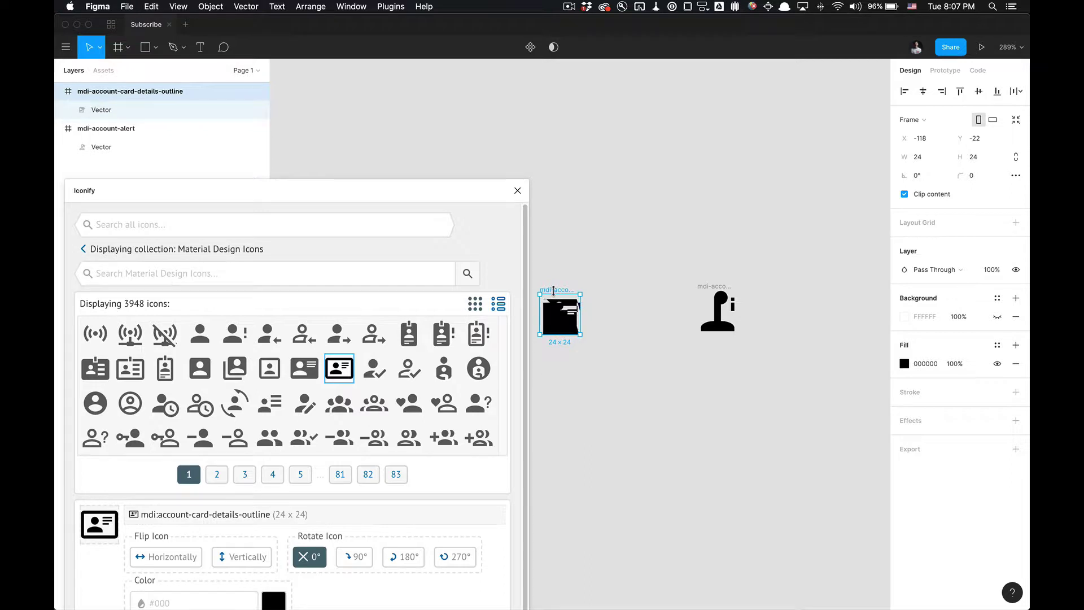
pyautogui.moveTo(563, 291); pyautogui.dragTo(777, 287)
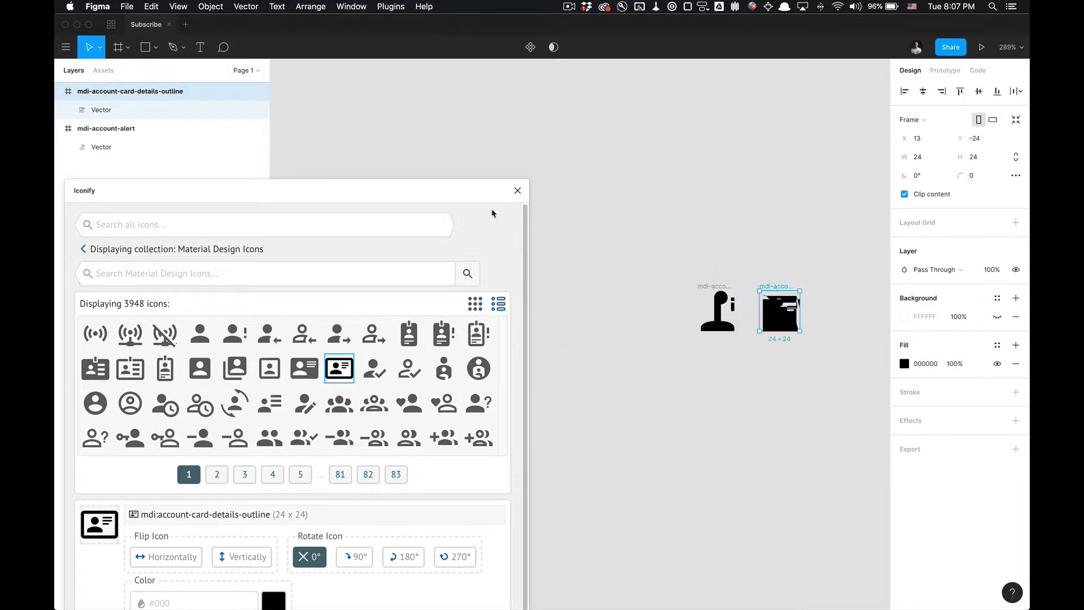
pyautogui.moveTo(472, 195); pyautogui.dragTo(576, 118)
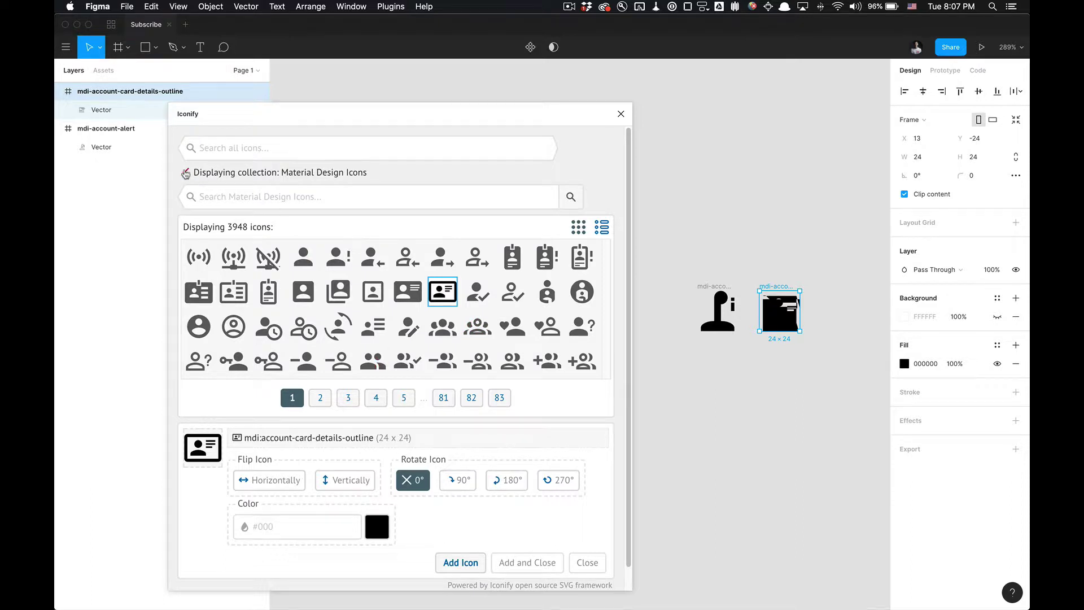
# Step: Revisit Material Design Icons from the collections list, then close Iconify
pyautogui.click(187, 173)
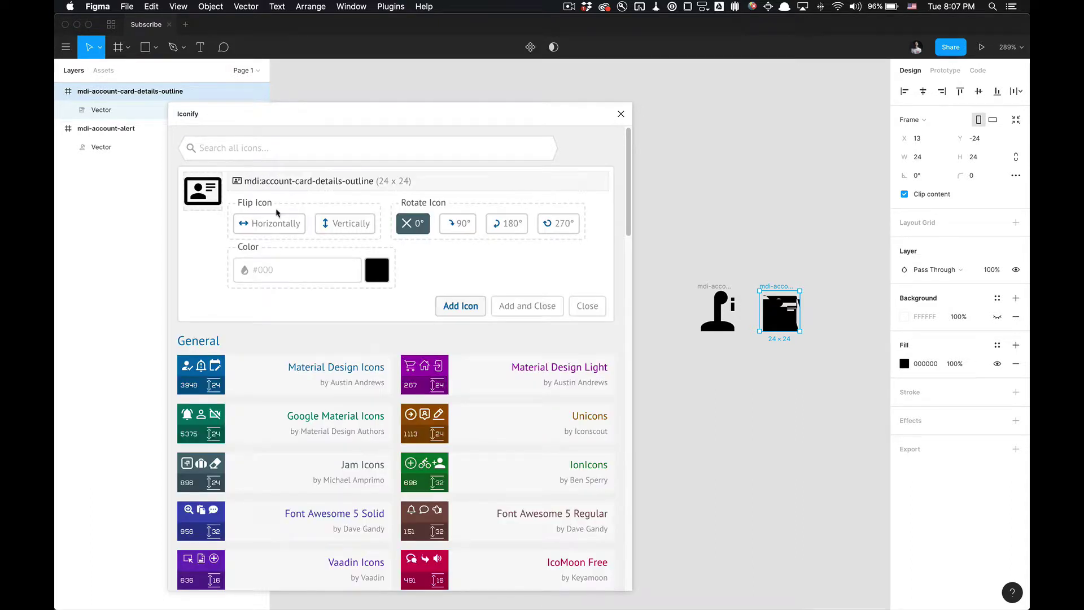
pyautogui.click(297, 373)
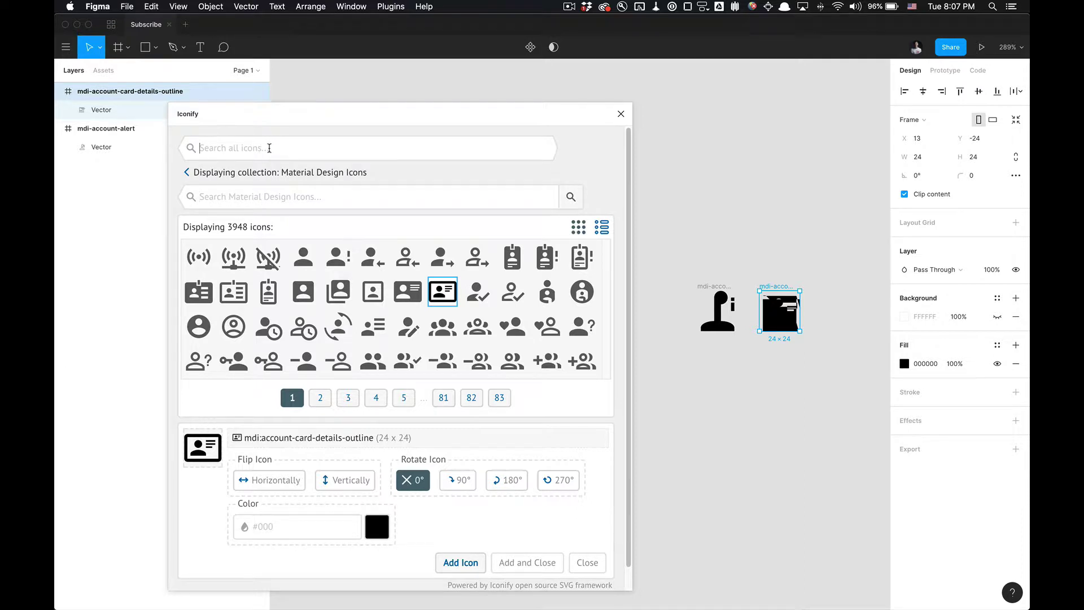
pyautogui.click(186, 172)
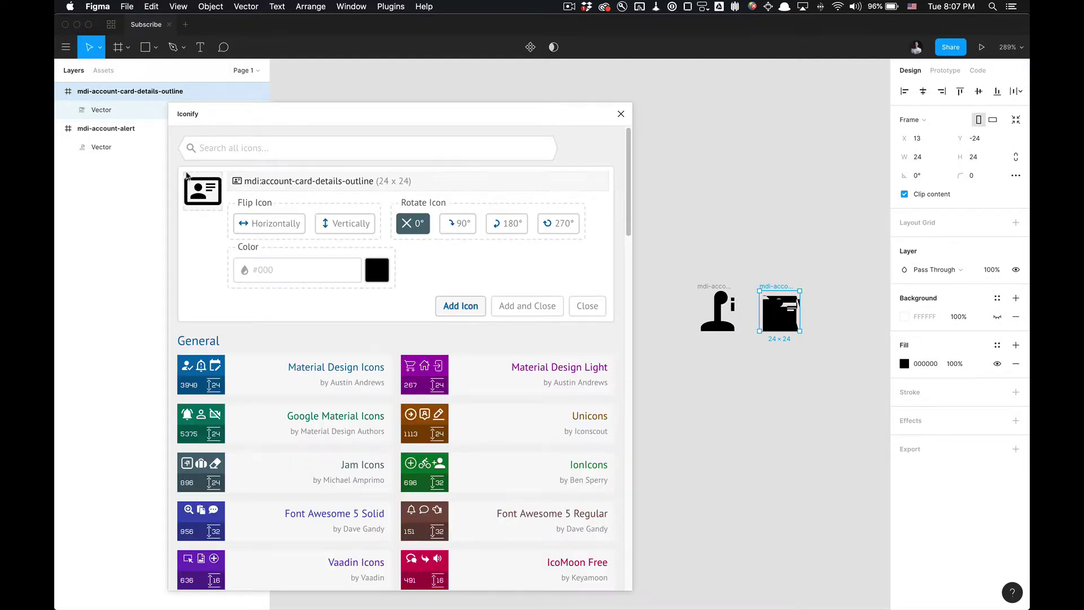
pyautogui.click(588, 306)
# Step: Relaunch Iconify and select the calendar icon in Font Awesome 5 Regular
pyautogui.rightClick(449, 246)
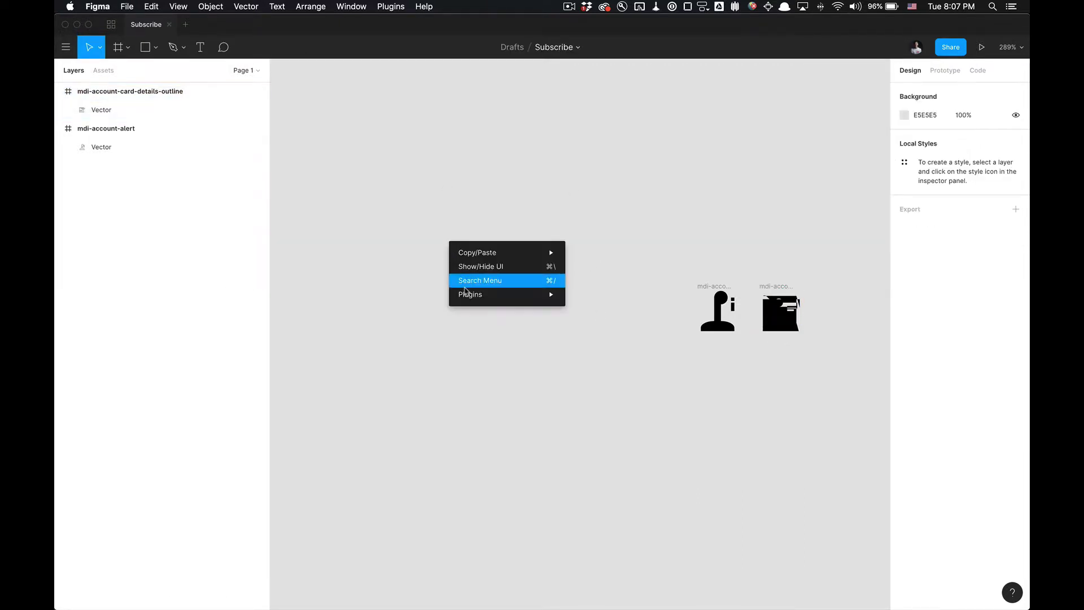
pyautogui.moveTo(497, 294)
pyautogui.click(606, 308)
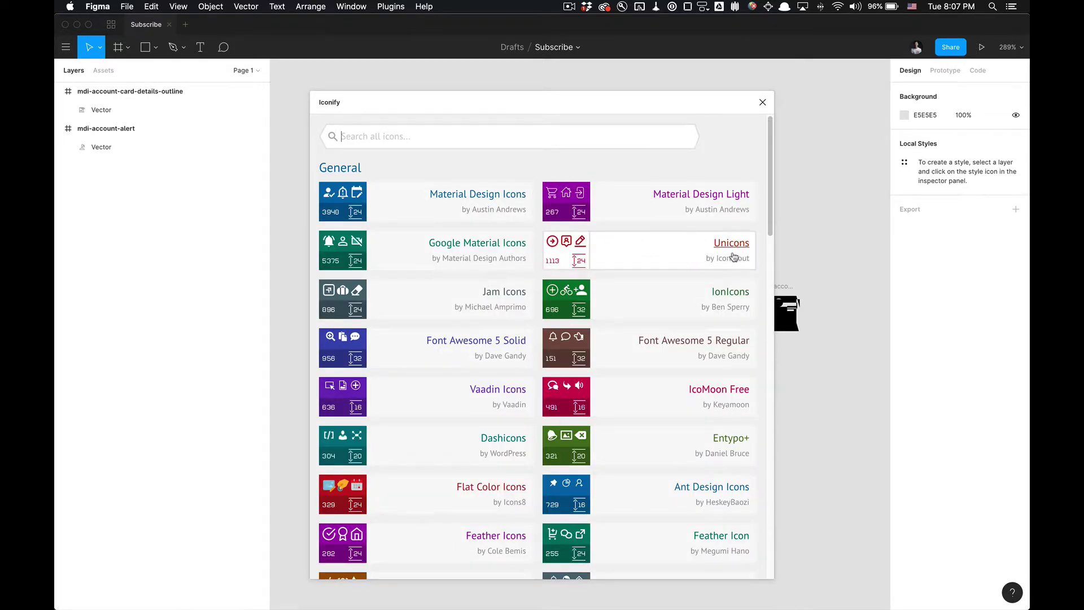
pyautogui.click(725, 348)
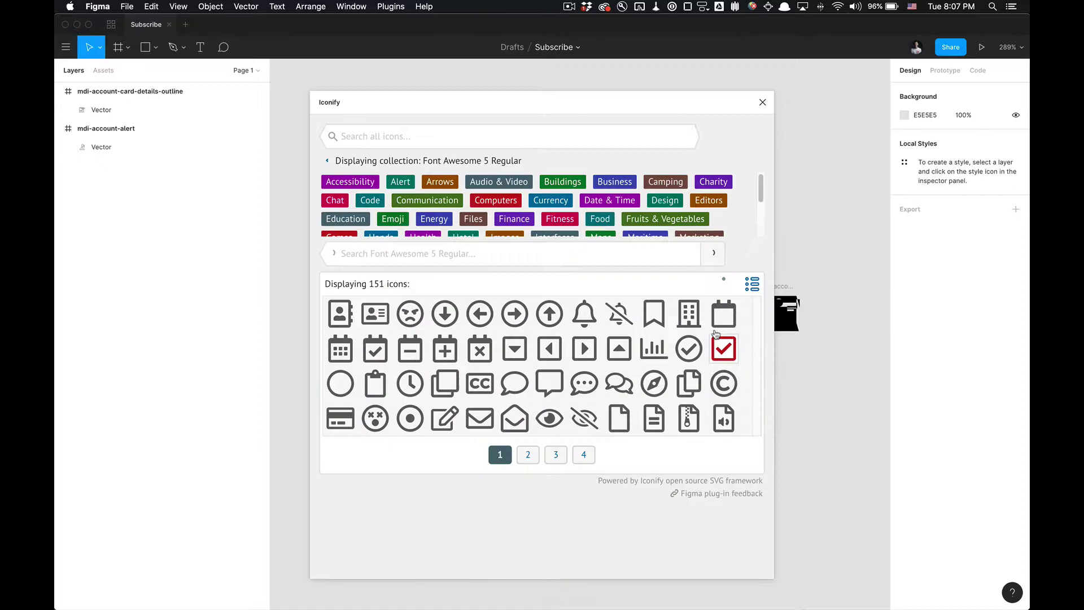
pyautogui.moveTo(444, 106); pyautogui.dragTo(188, 156)
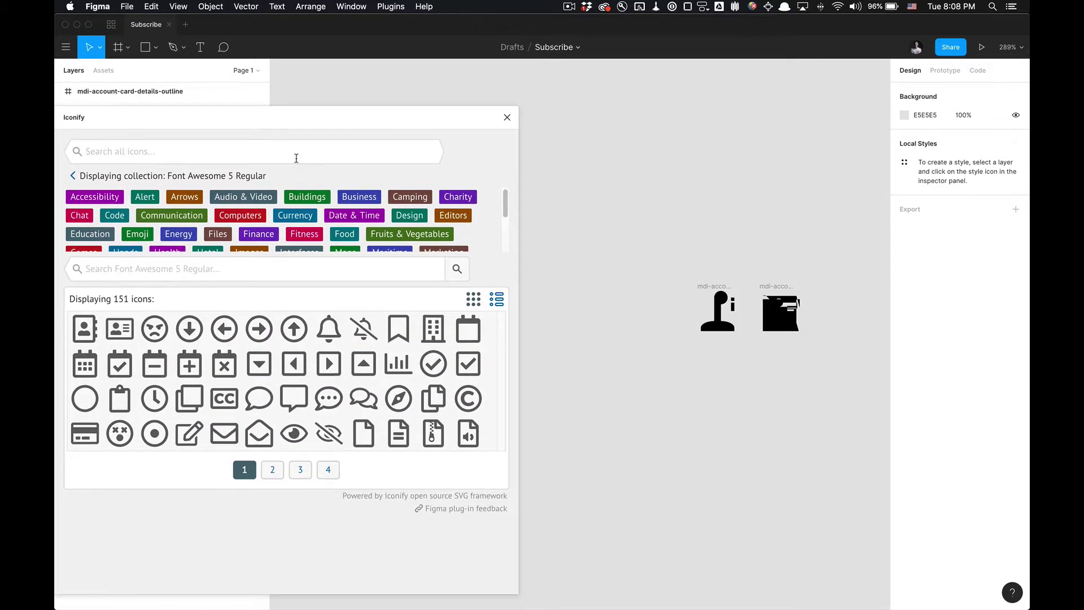
pyautogui.click(468, 328)
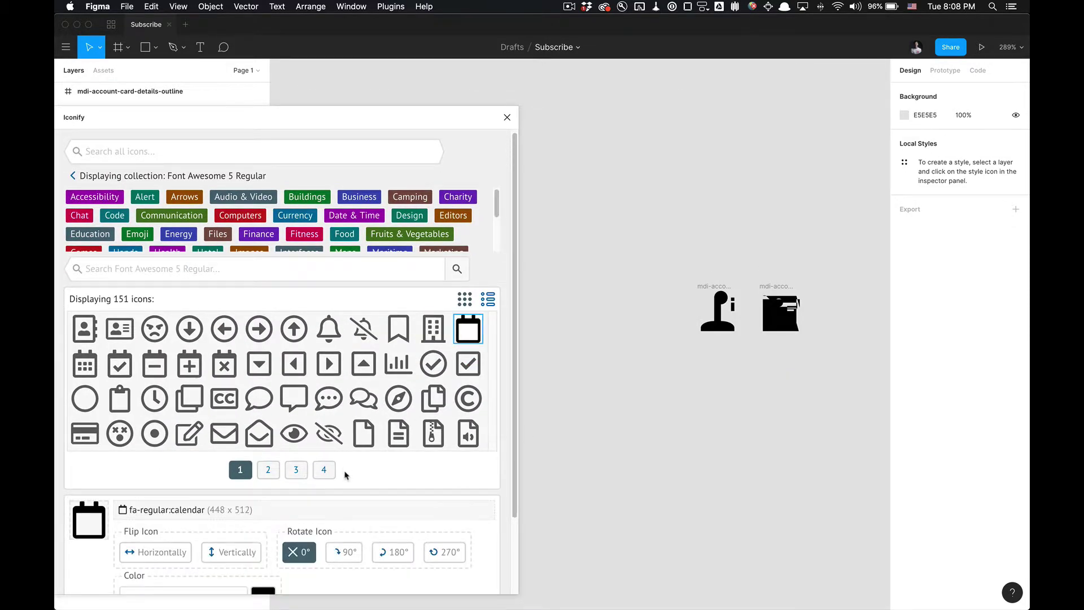
# Step: Toggle the calendar's horizontal flip on and off, leaving it unflipped
pyautogui.scroll(-3, 347, 475)
pyautogui.moveTo(363, 120); pyautogui.dragTo(505, 77)
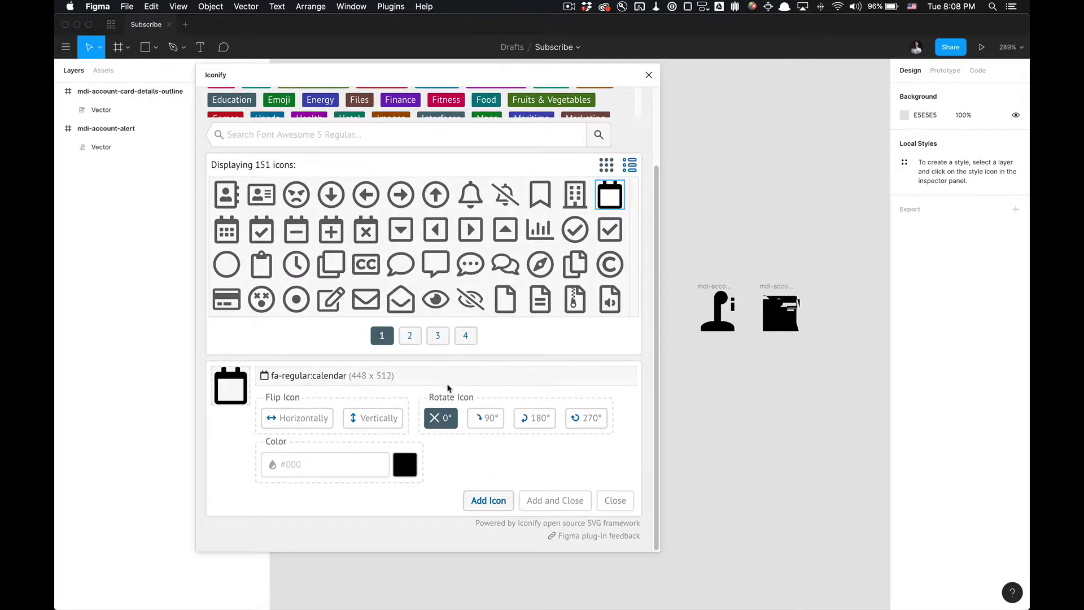
pyautogui.scroll(2, 372, 396)
pyautogui.scroll(-1, 365, 412)
pyautogui.scroll(-2, 364, 412)
pyautogui.click(293, 420)
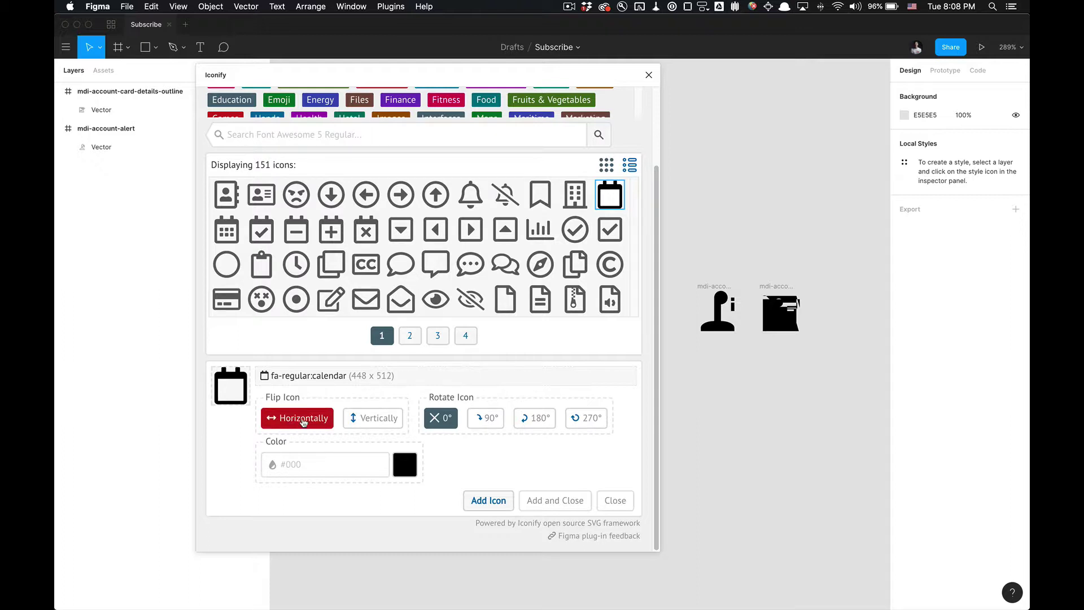
pyautogui.click(304, 420)
pyautogui.click(307, 418)
pyautogui.click(314, 425)
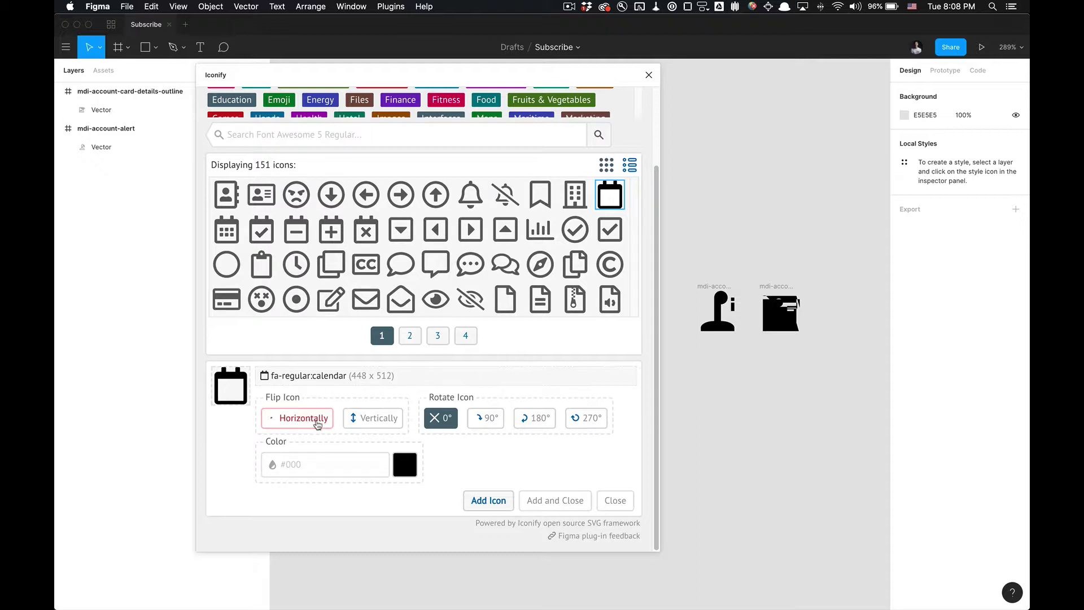
pyautogui.click(310, 425)
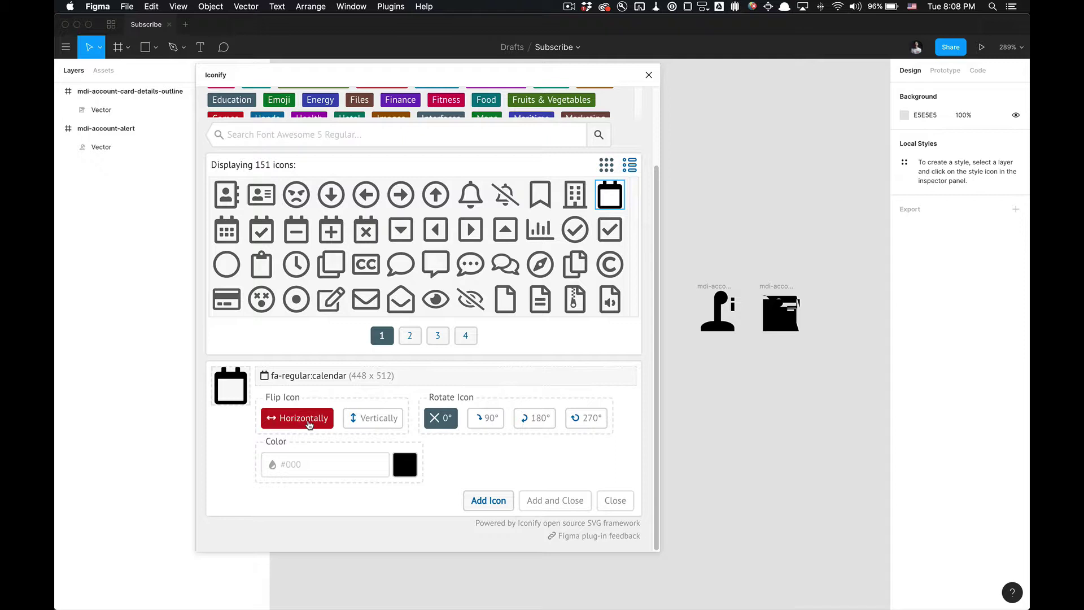
pyautogui.click(309, 424)
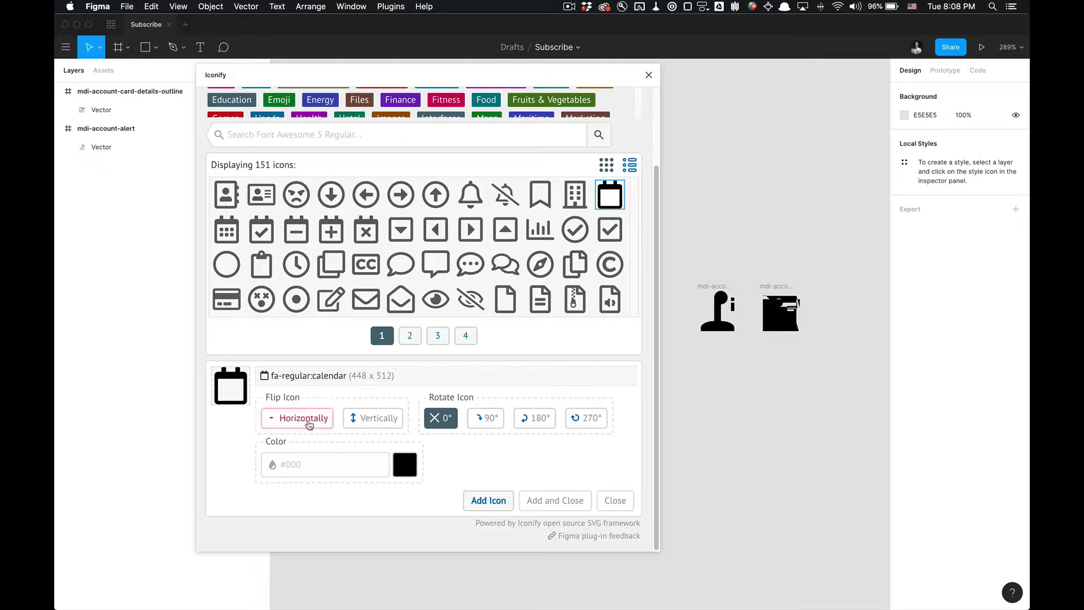
# Step: Toggle the calendar's vertical flip on and off, leaving it upright
pyautogui.click(359, 423)
pyautogui.click(378, 423)
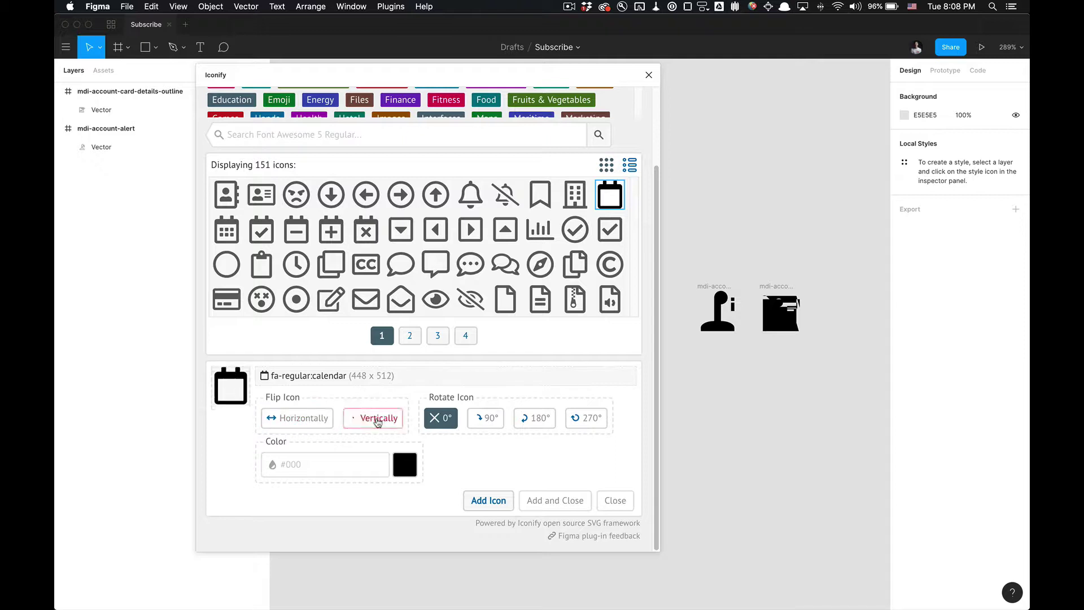
pyautogui.click(378, 422)
pyautogui.click(378, 423)
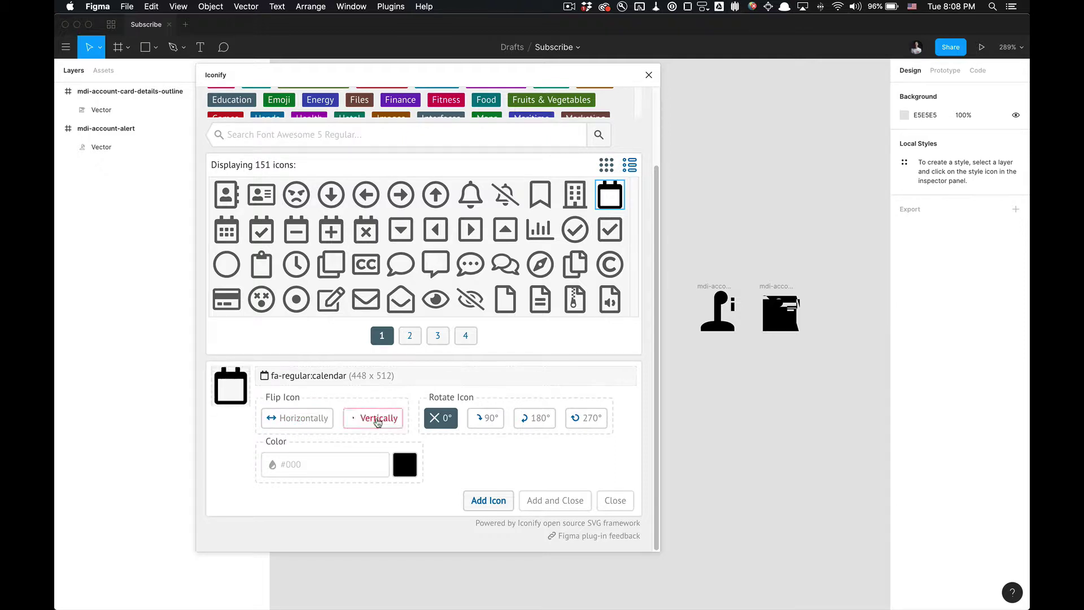
# Step: Set the calendar icon colour to bc3
pyautogui.click(335, 465)
pyautogui.write('fff')
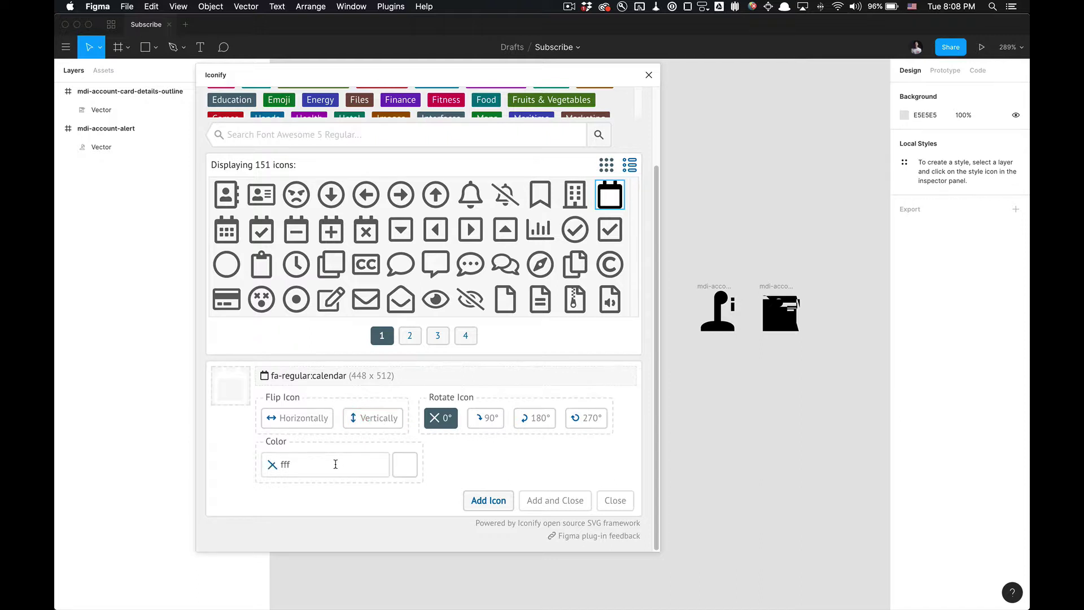
pyautogui.press('BackSpace')
pyautogui.write('bc3')
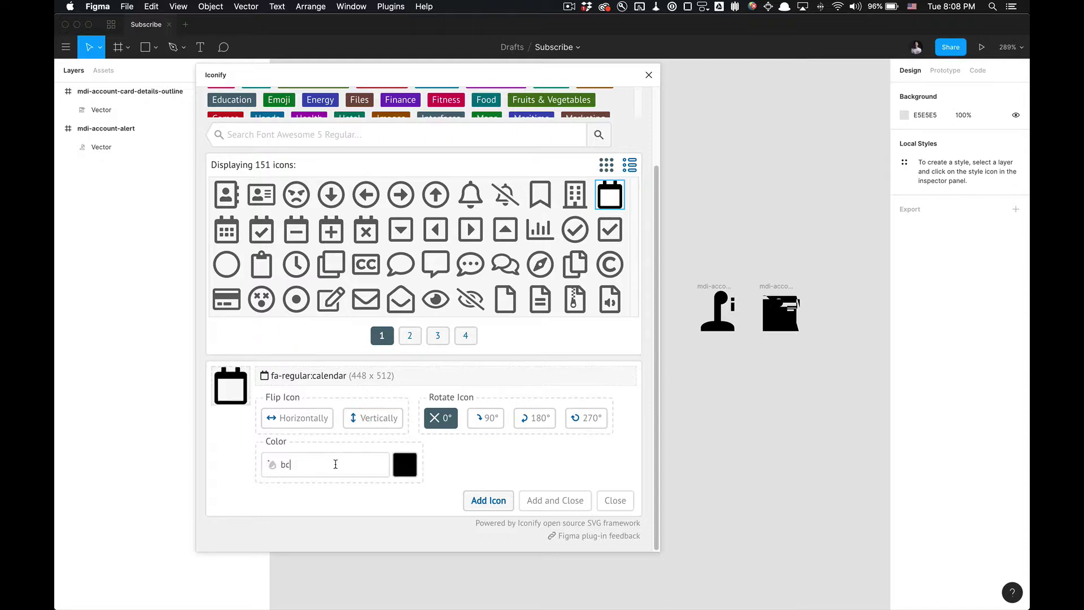
# Step: Preview the calendar rotated 90°, 0°, 180° and 270°
pyautogui.click(484, 418)
pyautogui.click(487, 418)
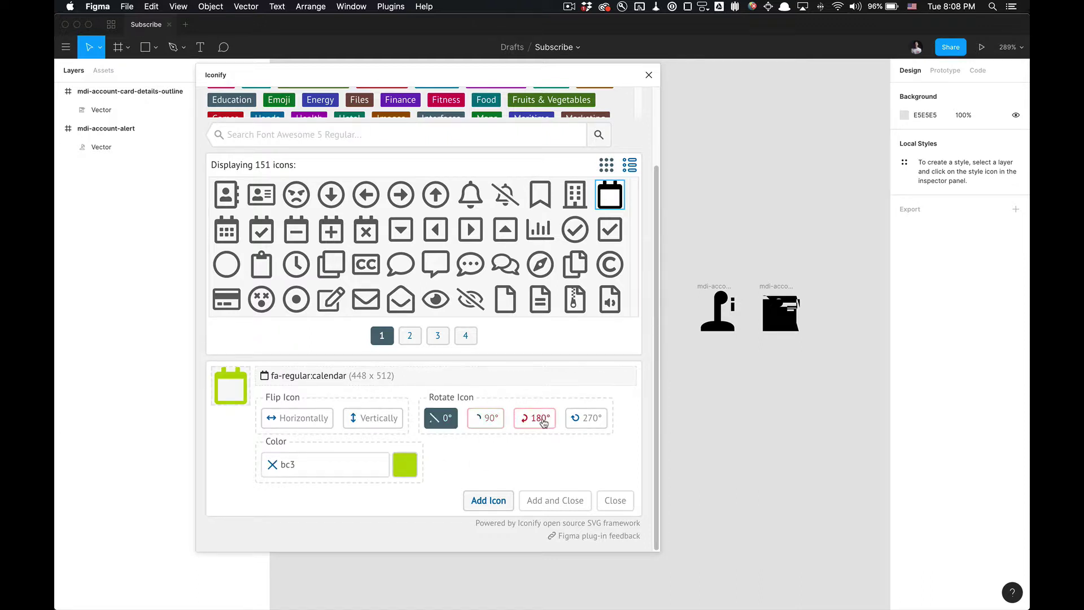
pyautogui.doubleClick(536, 418)
pyautogui.doubleClick(582, 419)
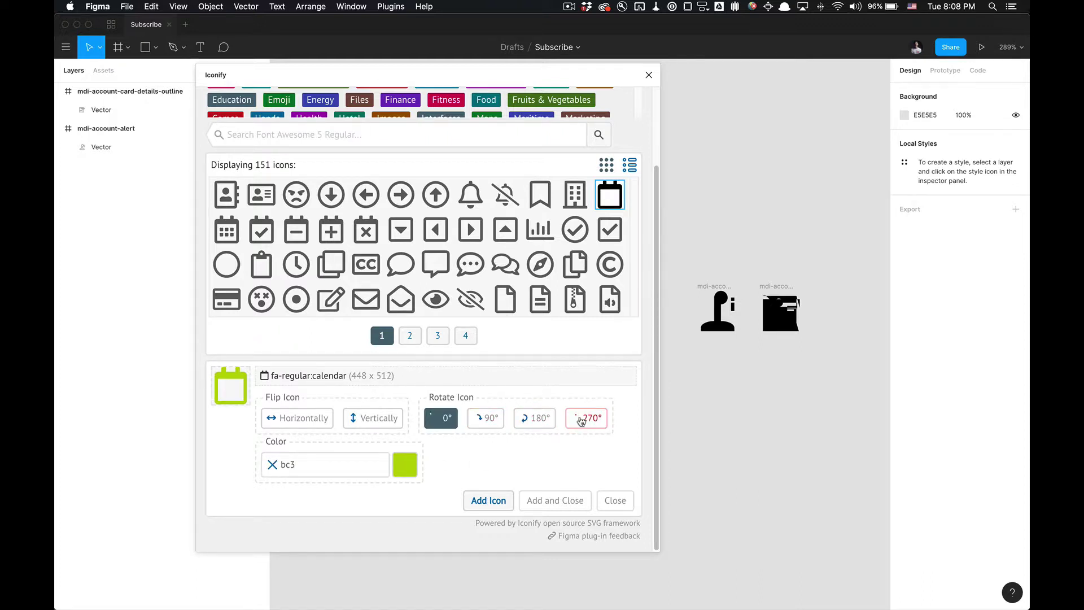
# Step: Add the lime calendar to the canvas and select its 28×32 frame
pyautogui.click(572, 499)
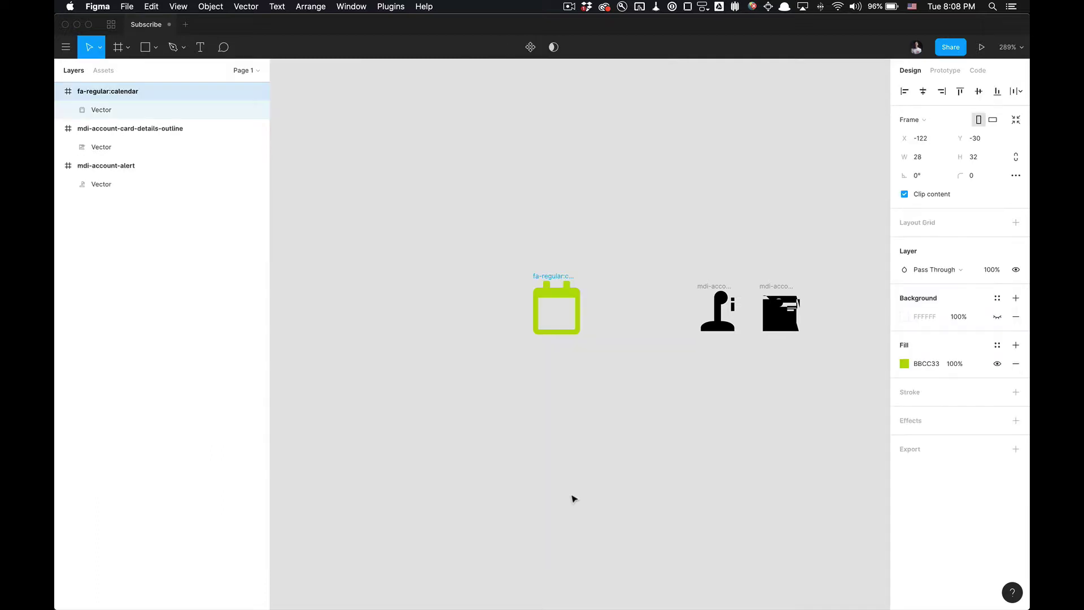
pyautogui.click(563, 402)
pyautogui.click(571, 274)
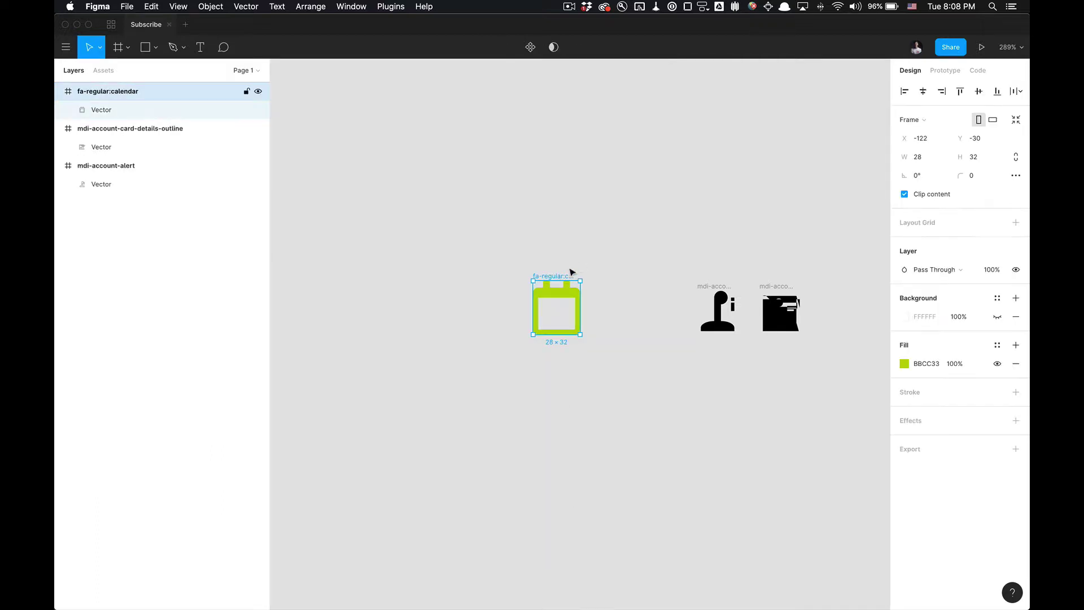
pyautogui.press('Escape')
pyautogui.click(565, 276)
# Step: Alternate between the calendar's Vector layer and fa-regular:calendar frame in Layers
pyautogui.click(160, 118)
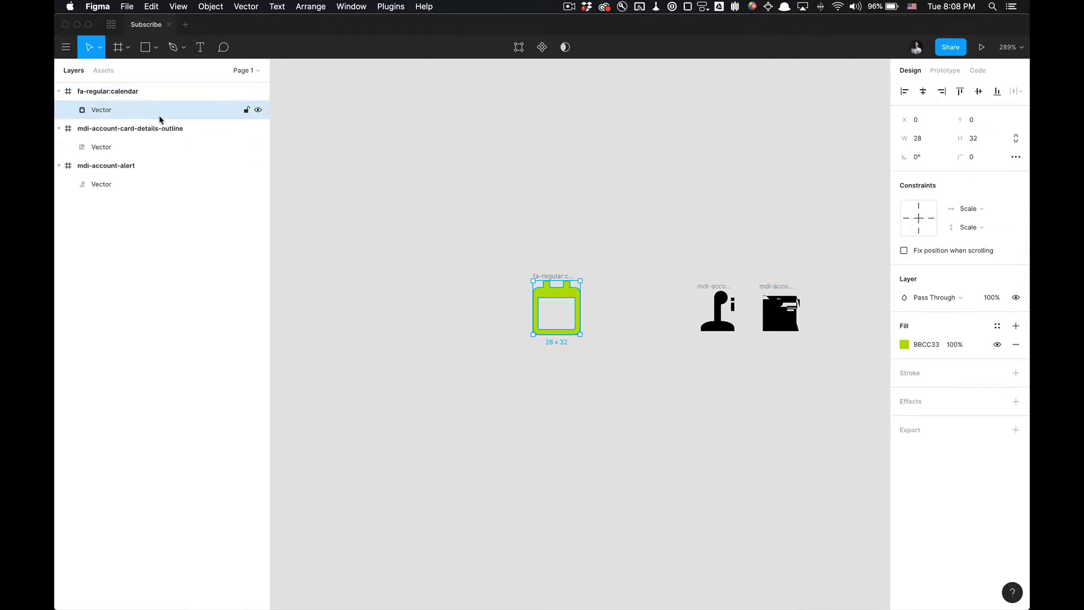
pyautogui.click(482, 235)
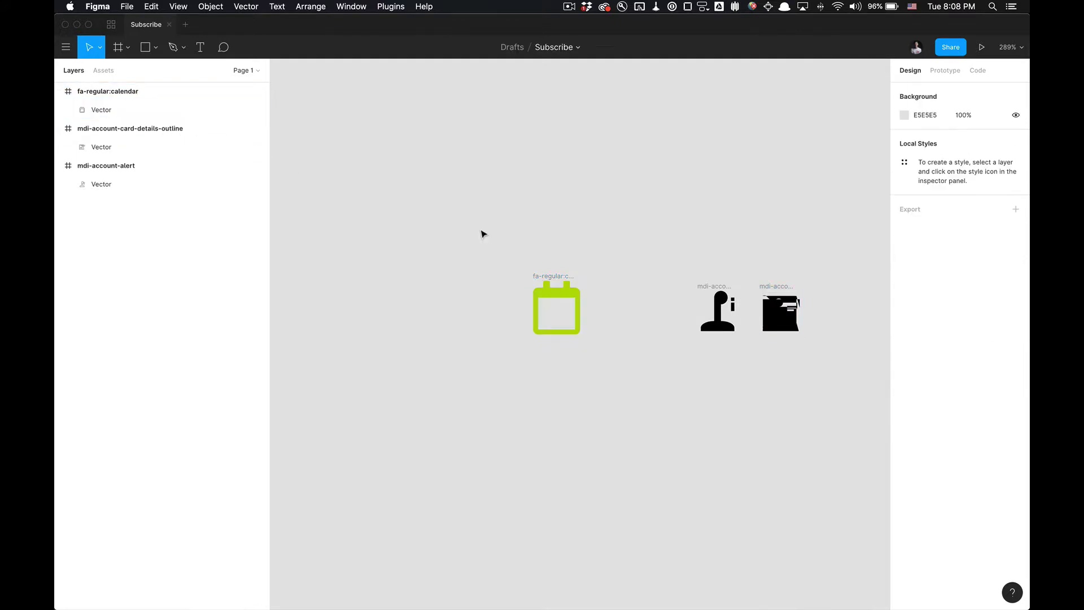
pyautogui.click(159, 95)
pyautogui.click(137, 113)
pyautogui.click(139, 96)
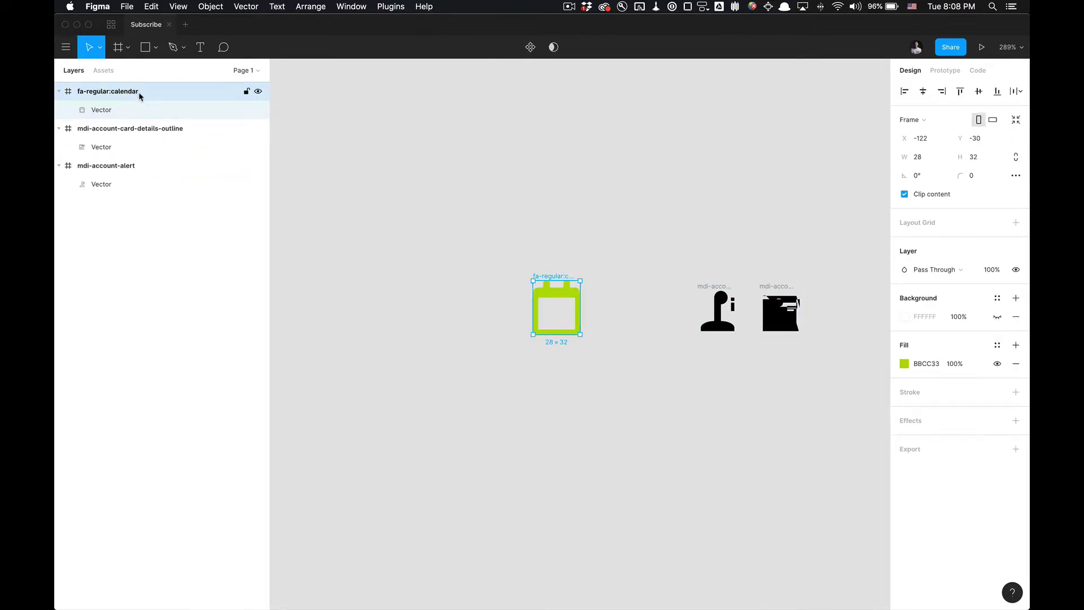
pyautogui.rightClick(449, 330)
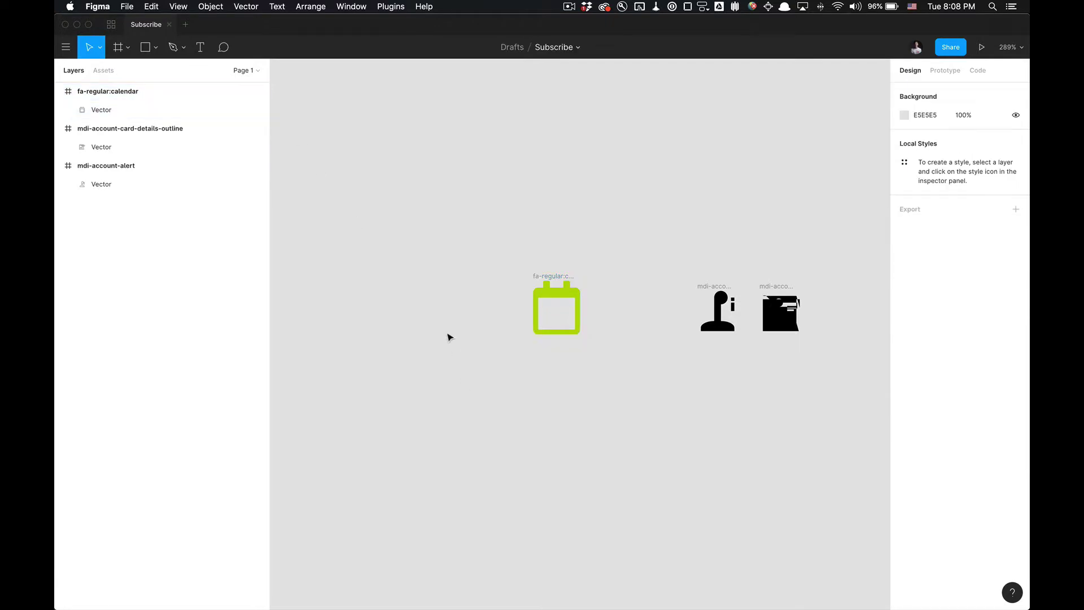
# Step: Relaunch Iconify and add the Noto AB blood-type emoji to the canvas
pyautogui.moveTo(480, 384)
pyautogui.click(622, 396)
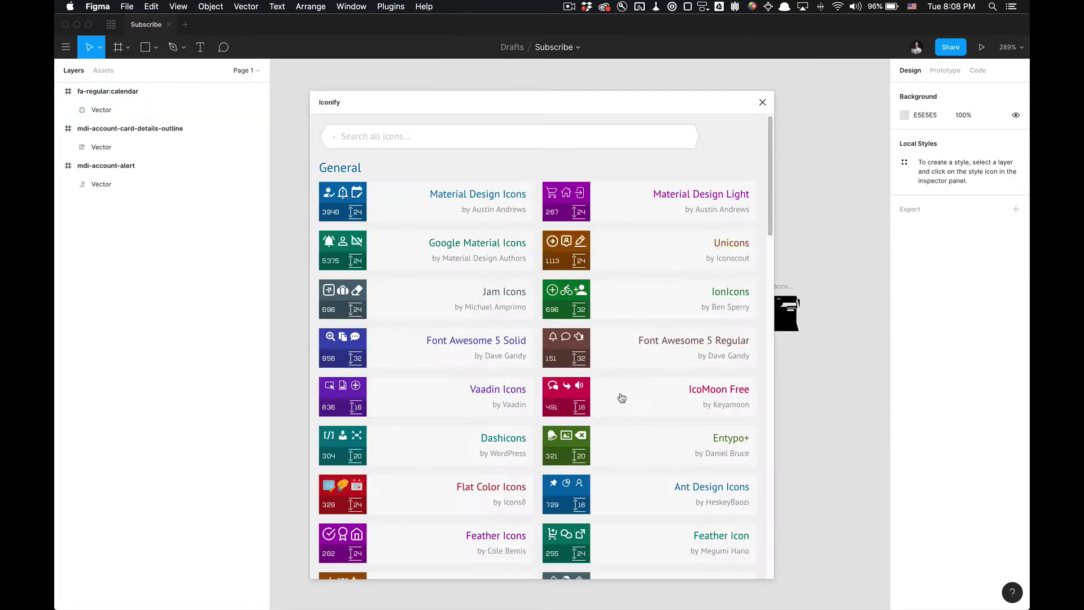
pyautogui.moveTo(548, 115); pyautogui.dragTo(540, 88)
pyautogui.scroll(-15, 487, 410)
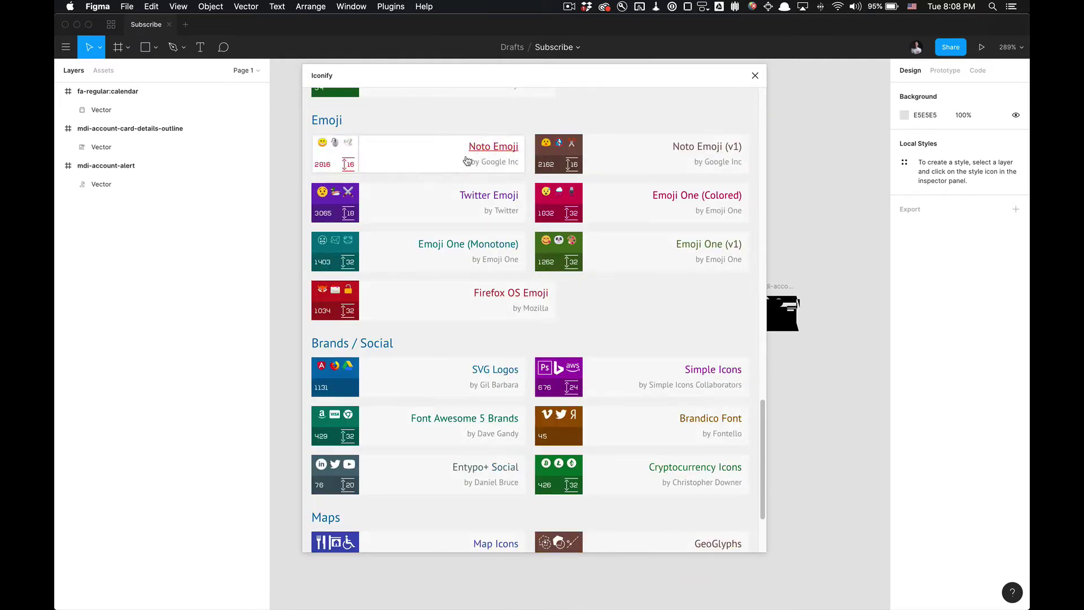
pyautogui.click(468, 161)
pyautogui.click(472, 262)
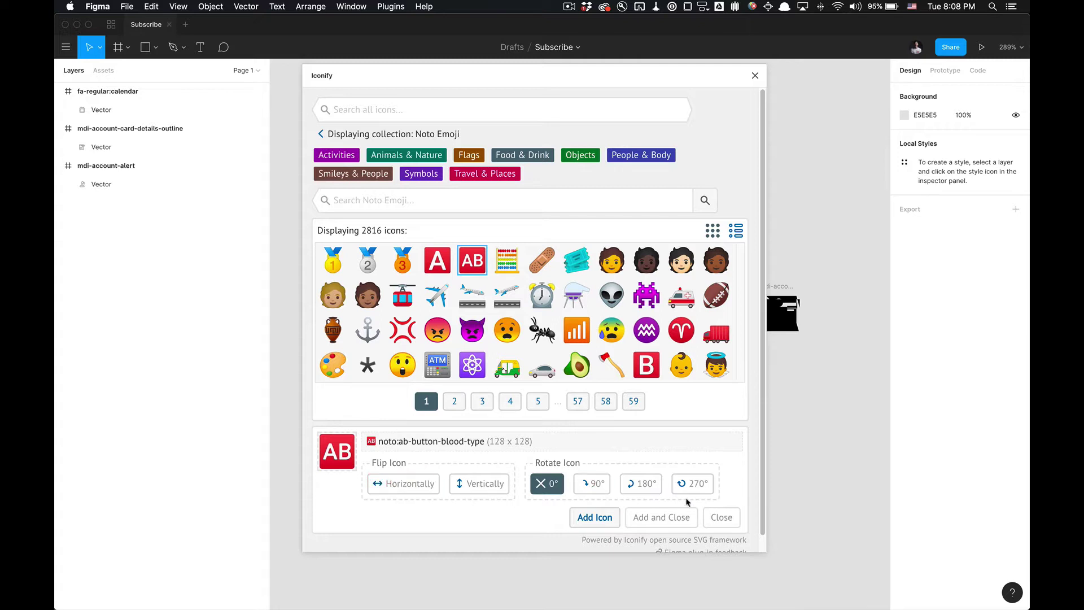
pyautogui.moveTo(676, 79); pyautogui.dragTo(454, 89)
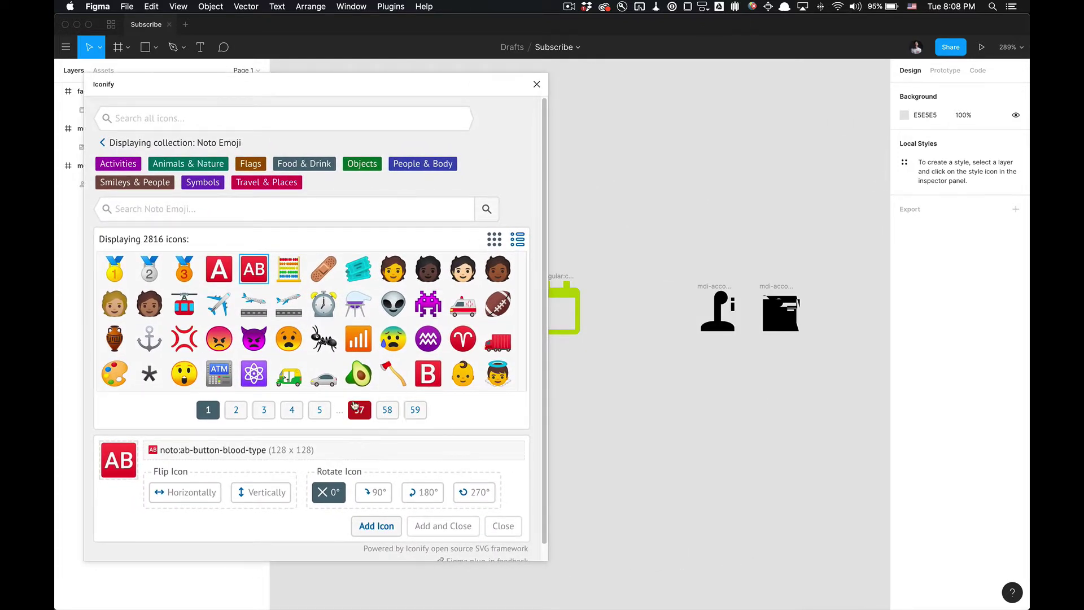
pyautogui.click(387, 534)
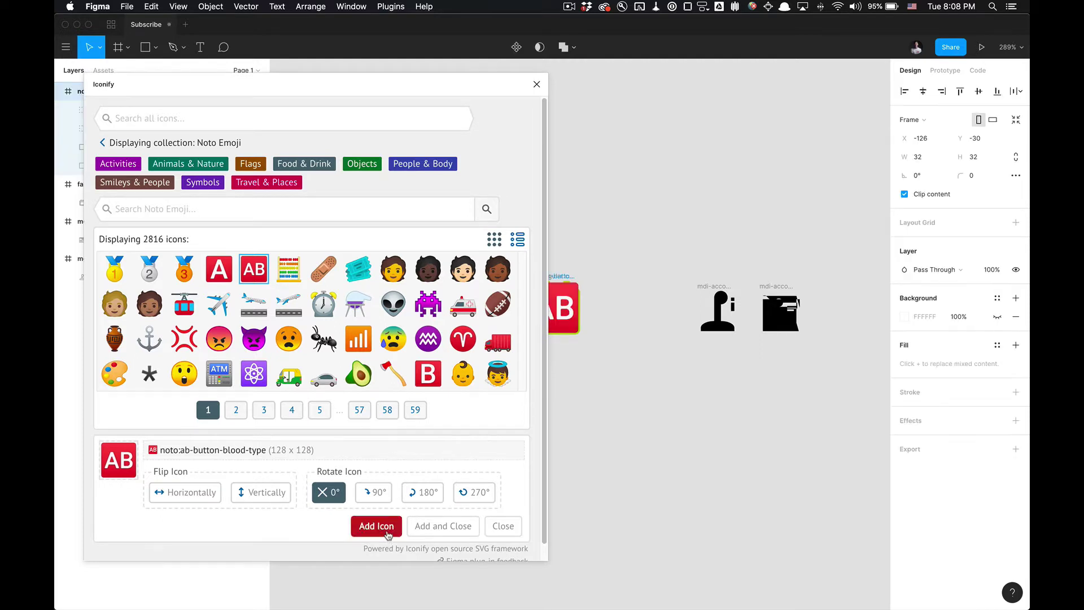
# Step: Move AB off the calendar and add adult-dark-skin-tone as a separate frame beside it
pyautogui.moveTo(450, 93); pyautogui.dragTo(399, 97)
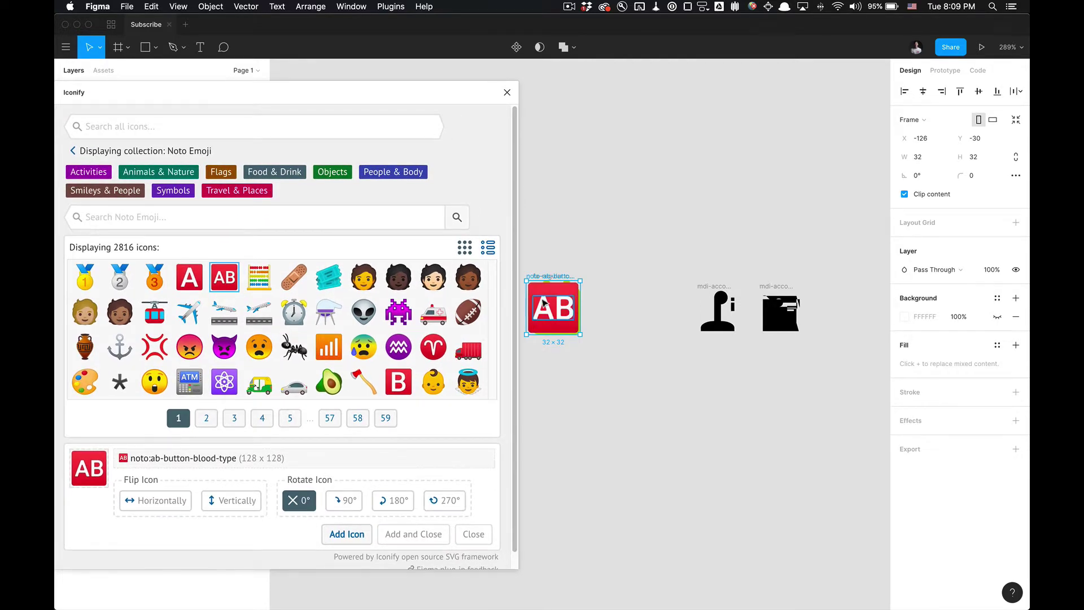
pyautogui.moveTo(550, 278); pyautogui.dragTo(649, 157)
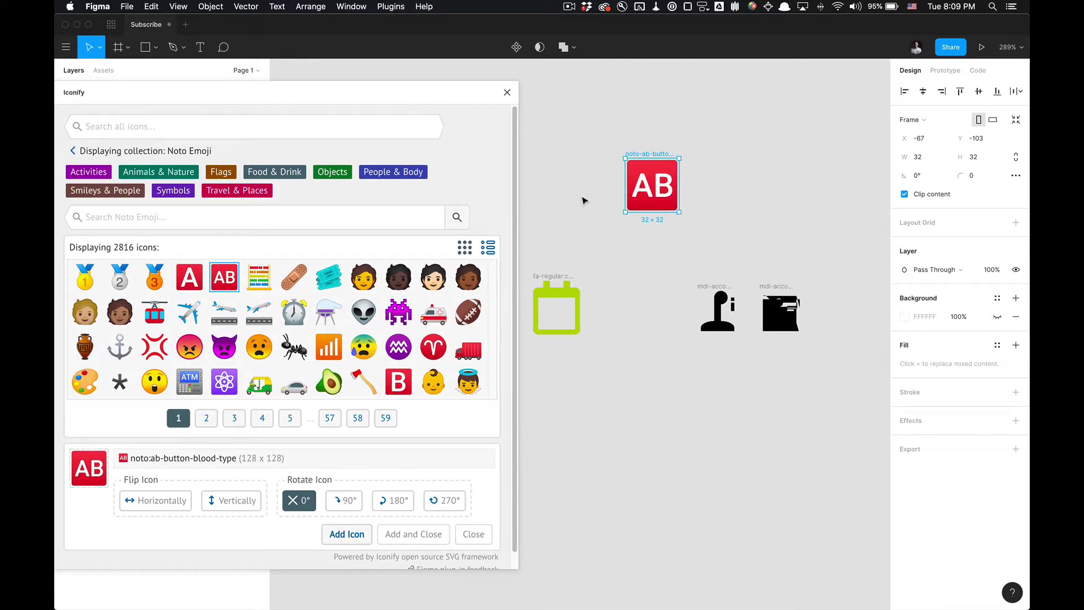
pyautogui.click(398, 277)
pyautogui.click(348, 535)
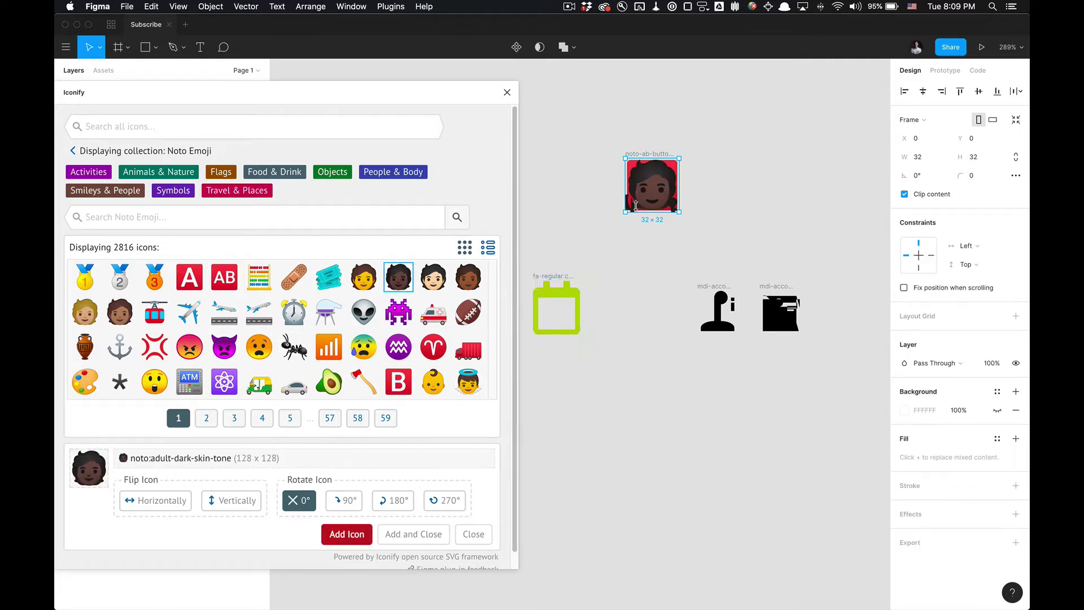
pyautogui.moveTo(635, 206); pyautogui.dragTo(707, 206)
pyautogui.moveTo(417, 99); pyautogui.dragTo(583, 123)
# Step: Filter Noto Emoji by Animals & Nature, Symbols, Travel & Places and Flags
pyautogui.click(332, 198)
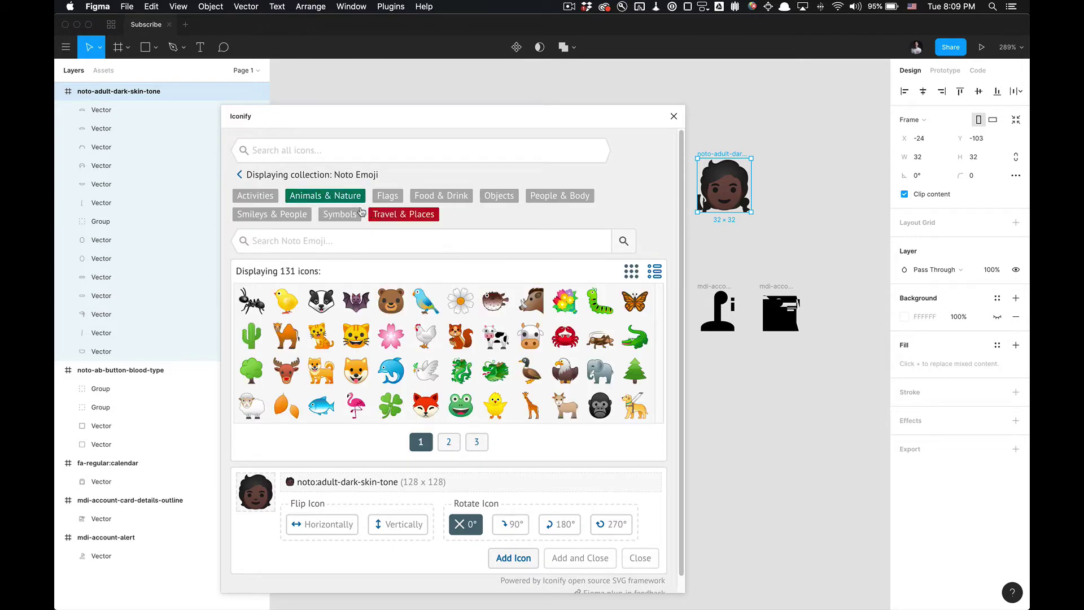
pyautogui.click(348, 215)
pyautogui.click(417, 215)
pyautogui.click(392, 198)
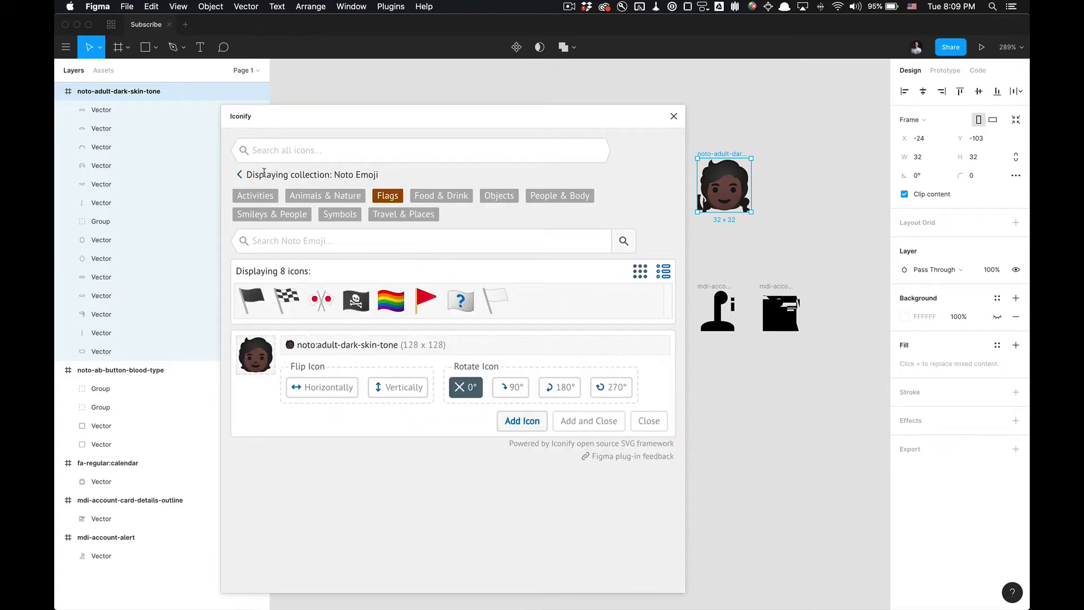
# Step: Open Font Awesome 5 Regular and switch between list view and grid view
pyautogui.click(240, 176)
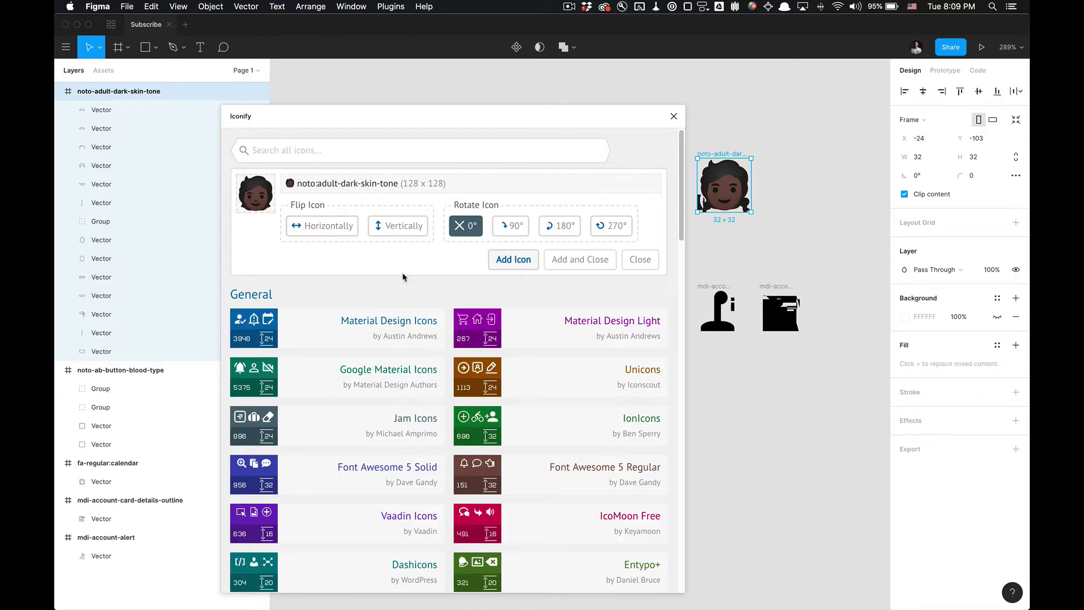
pyautogui.click(636, 468)
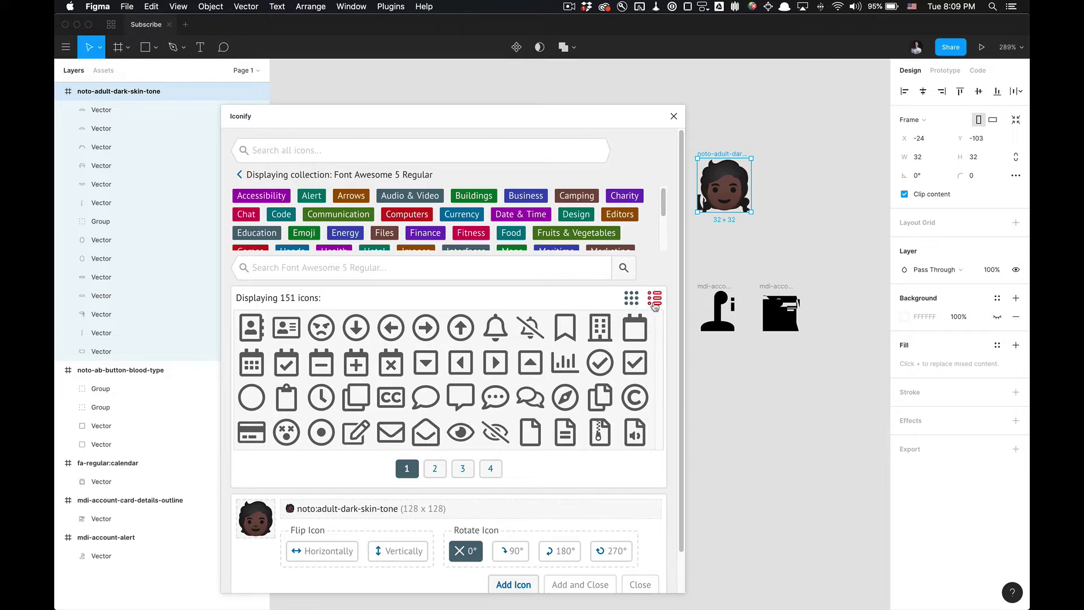
pyautogui.click(654, 297)
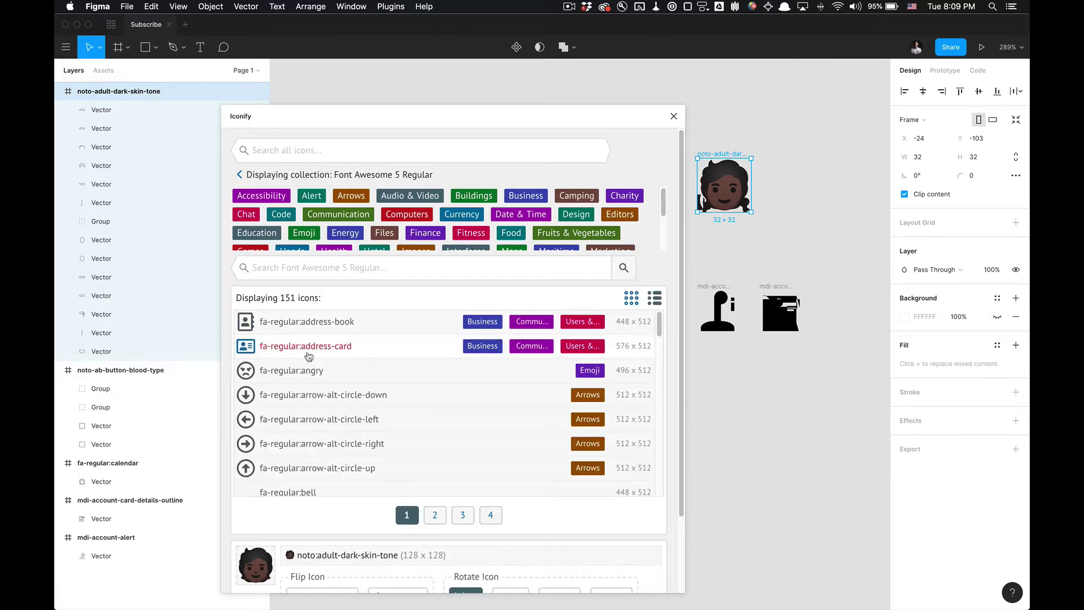
pyautogui.scroll(-3, 410, 397)
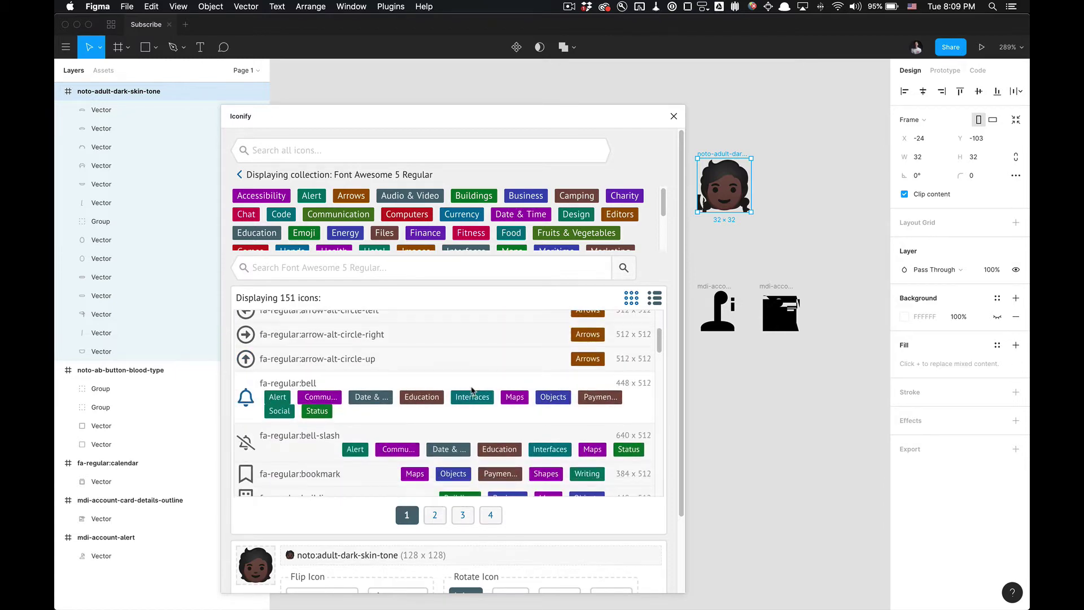
pyautogui.scroll(4, 638, 361)
pyautogui.scroll(-3, 564, 390)
pyautogui.scroll(3, 524, 422)
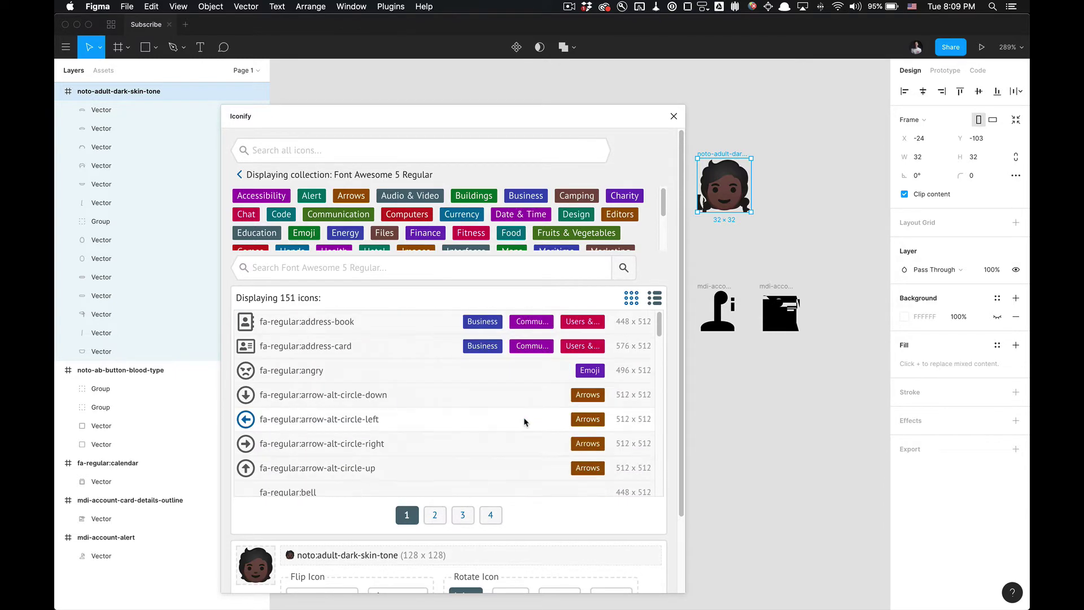
pyautogui.click(631, 298)
# Step: Insert the 25×25 map:boat-ramp icon right of the emoji, then close Iconify
pyautogui.click(240, 174)
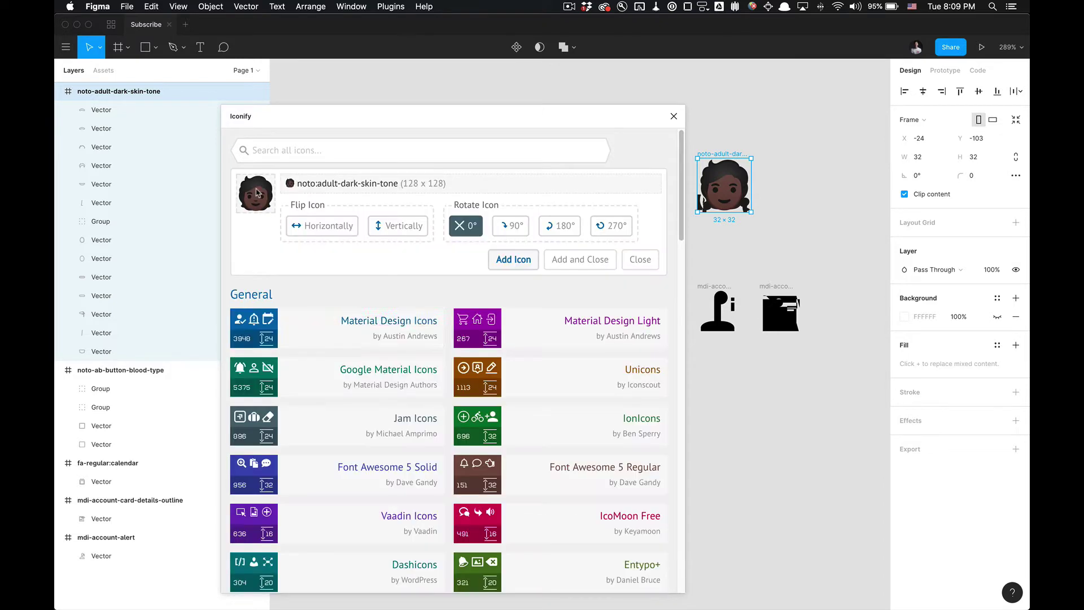
pyautogui.scroll(-15, 367, 339)
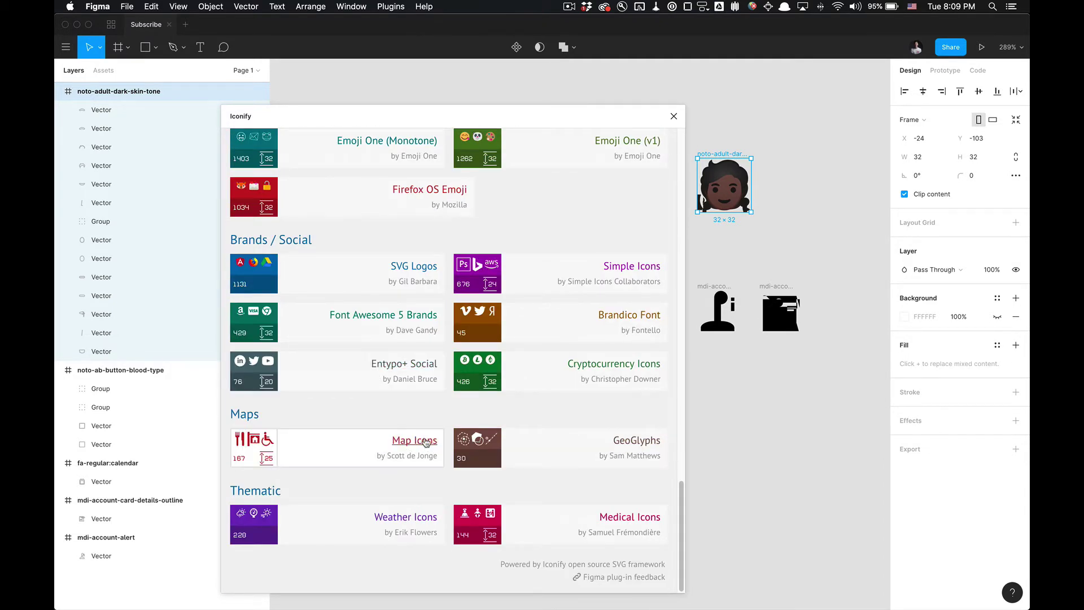
pyautogui.click(426, 442)
pyautogui.click(383, 299)
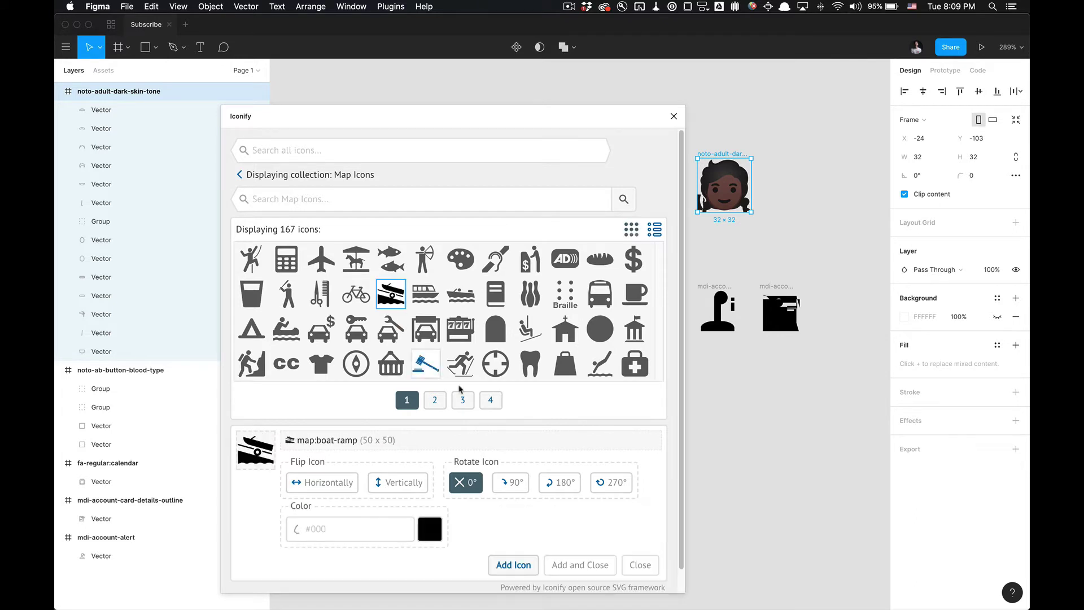
pyautogui.click(514, 564)
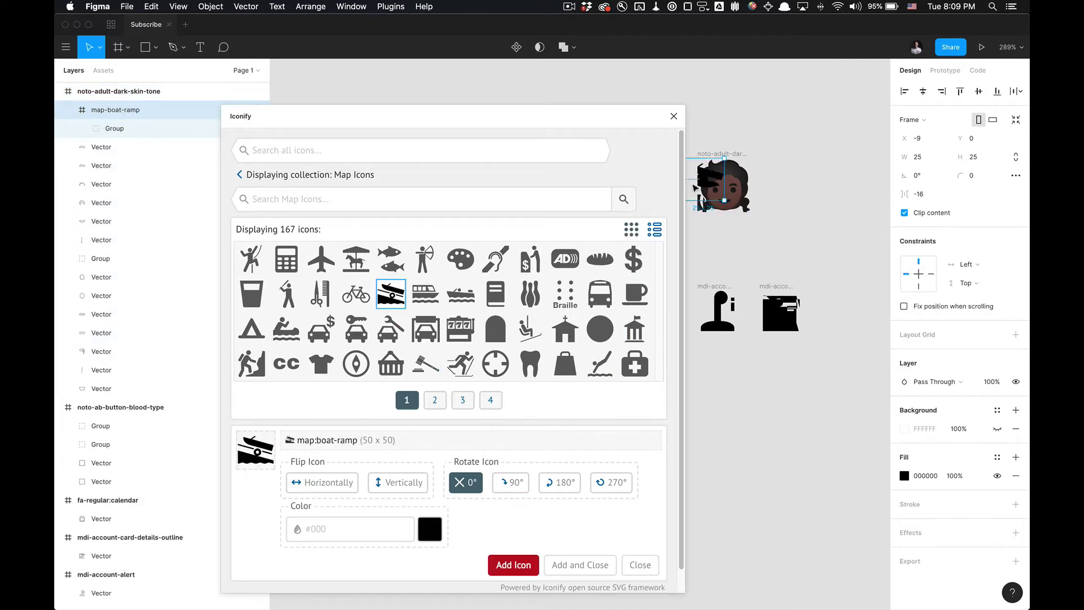
pyautogui.moveTo(695, 190); pyautogui.dragTo(816, 199)
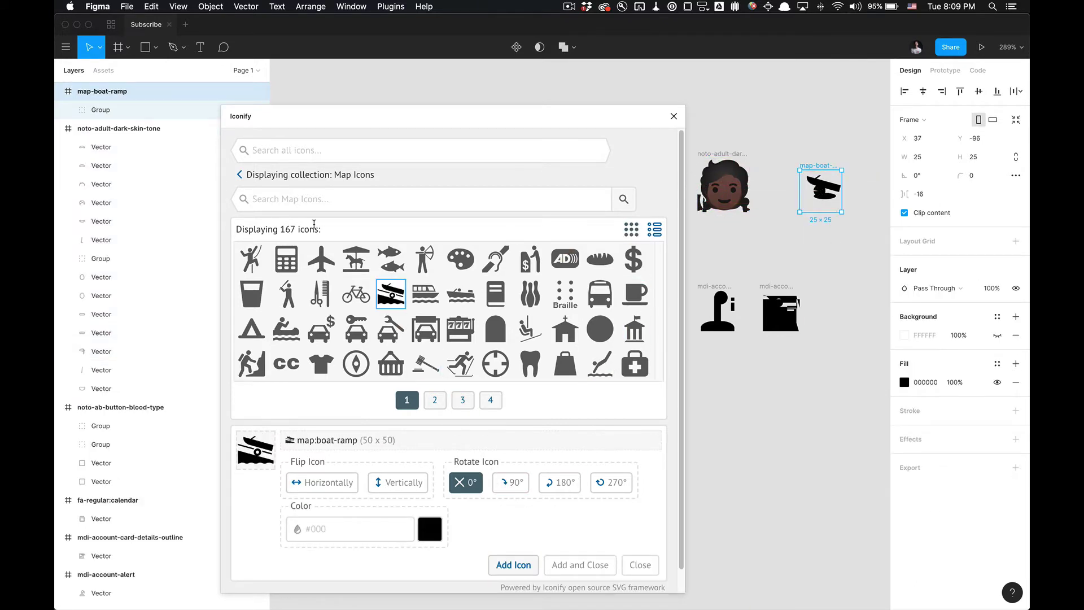
pyautogui.click(240, 176)
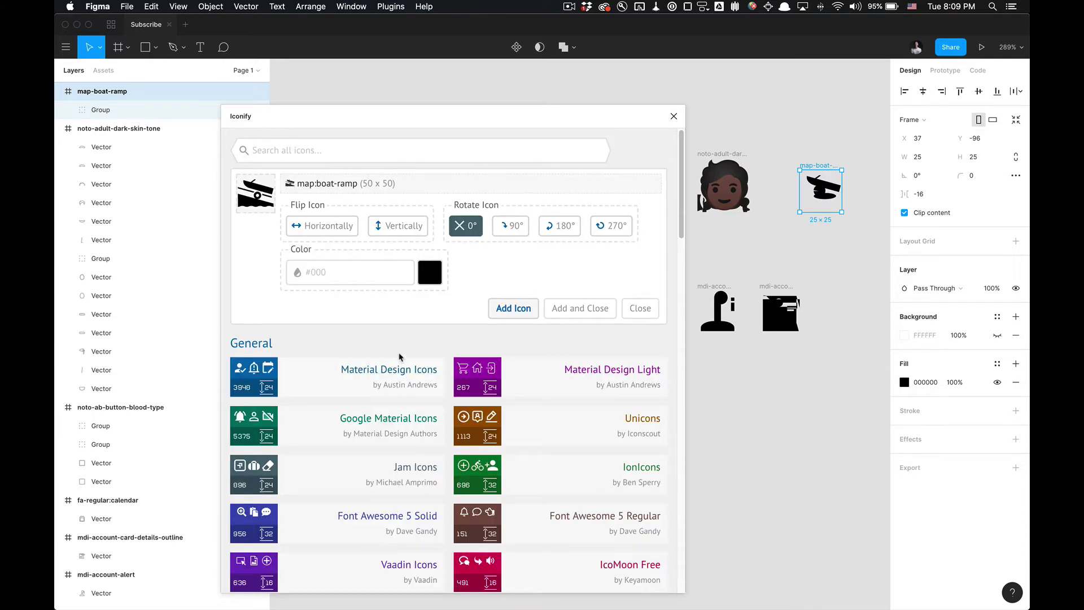
pyautogui.click(641, 309)
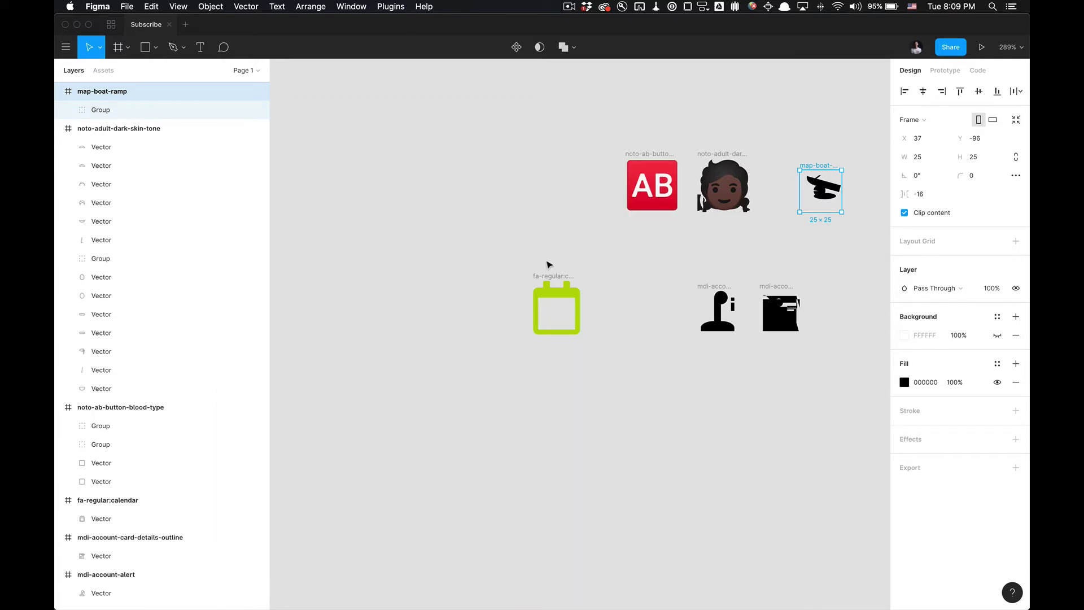
# Step: Relaunch Iconify and open the SVG Logos collection
pyautogui.click(474, 269)
pyautogui.rightClick(444, 261)
pyautogui.moveTo(499, 314)
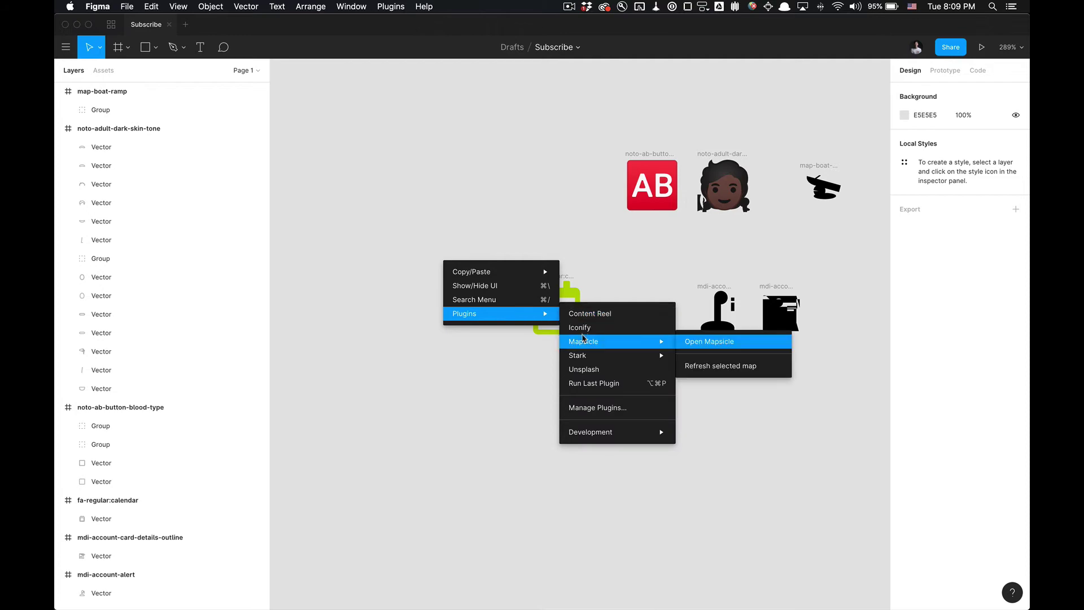
pyautogui.click(584, 329)
pyautogui.scroll(-10, 500, 345)
pyautogui.scroll(-8, 499, 344)
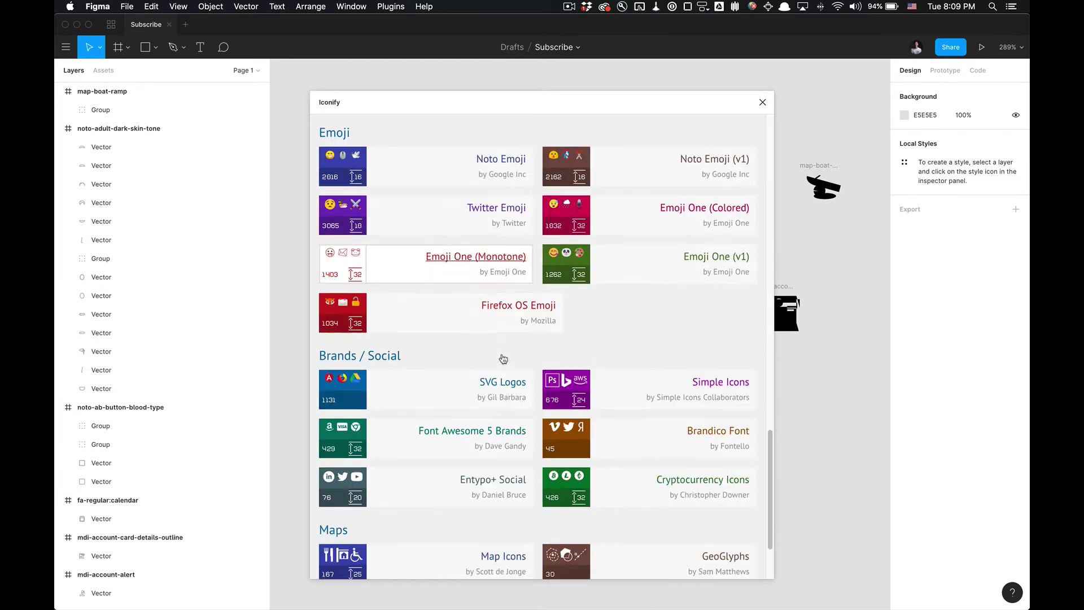
pyautogui.click(503, 383)
# Step: Insert the 64×69 logos:airbnb frame and move it below the lime calendar
pyautogui.moveTo(587, 115); pyautogui.dragTo(378, 128)
pyautogui.click(403, 260)
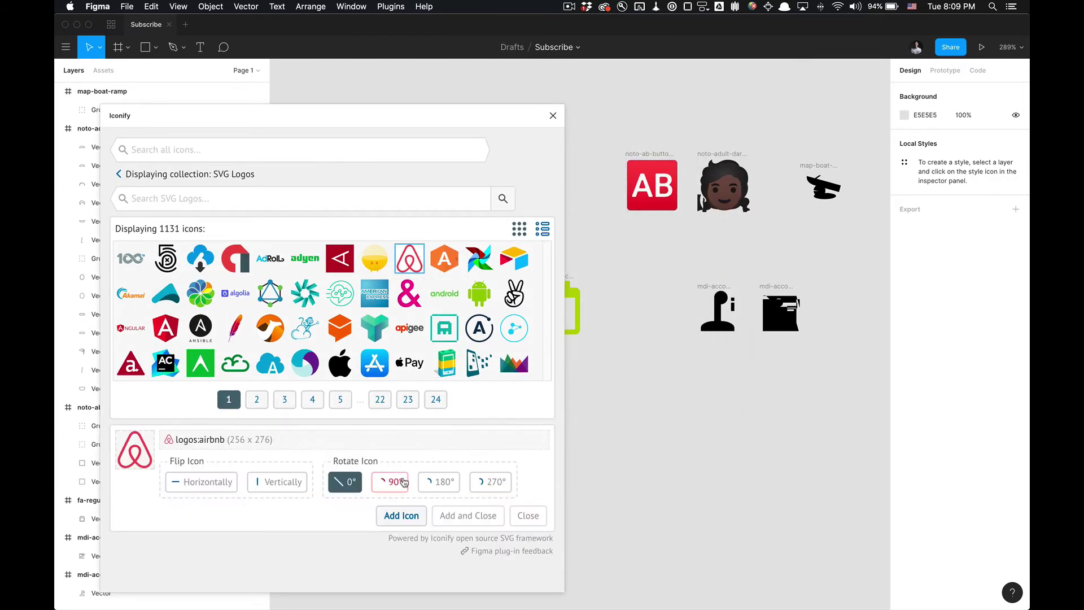
pyautogui.click(401, 516)
pyautogui.click(625, 269)
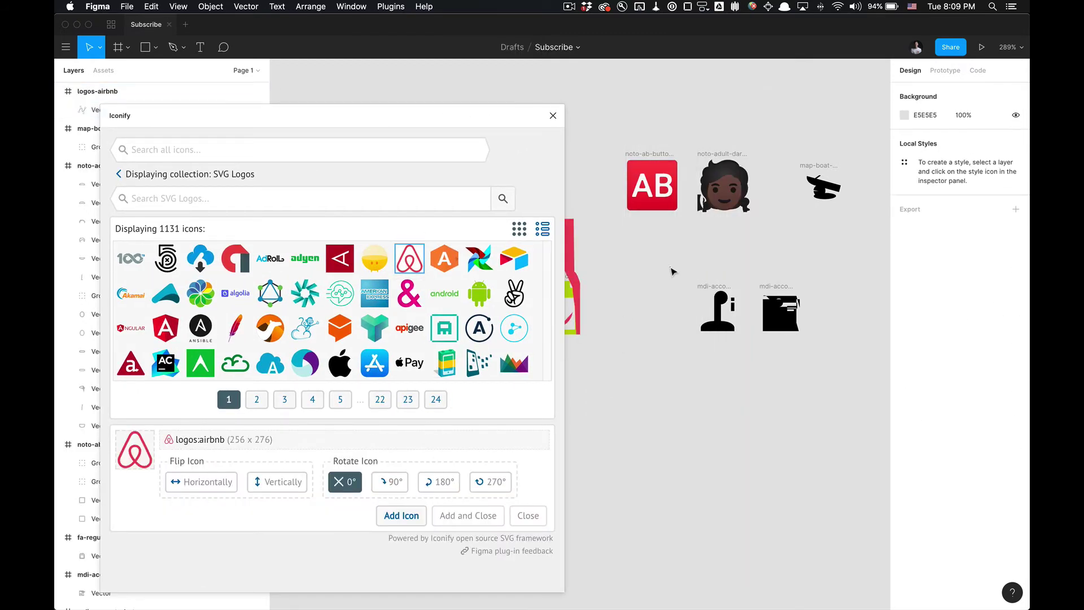
pyautogui.hscroll(-5, 665, 250)
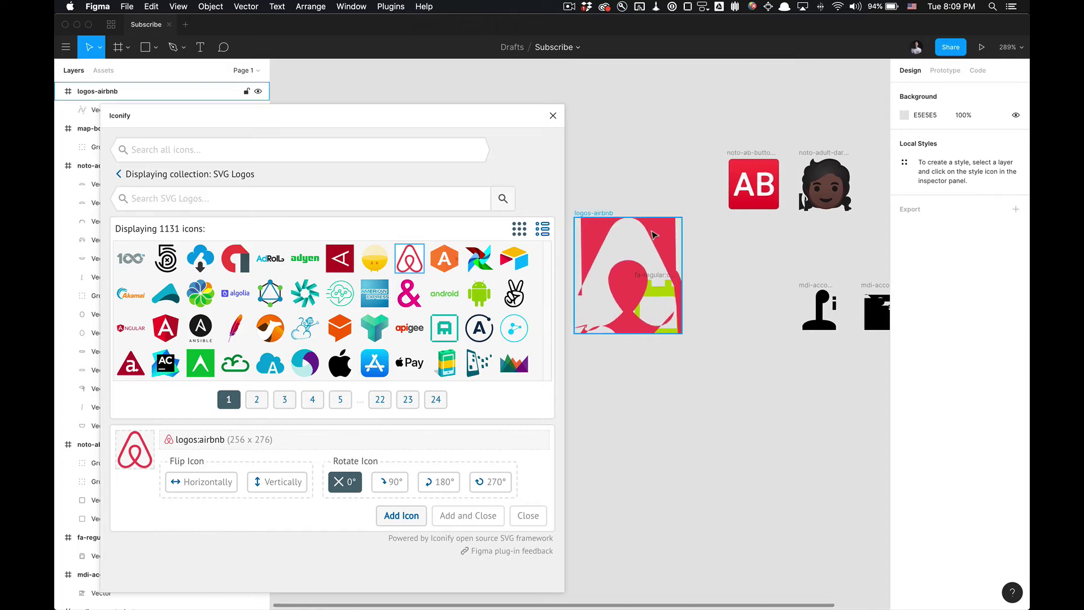
pyautogui.moveTo(650, 232); pyautogui.dragTo(744, 370)
pyautogui.click(603, 216)
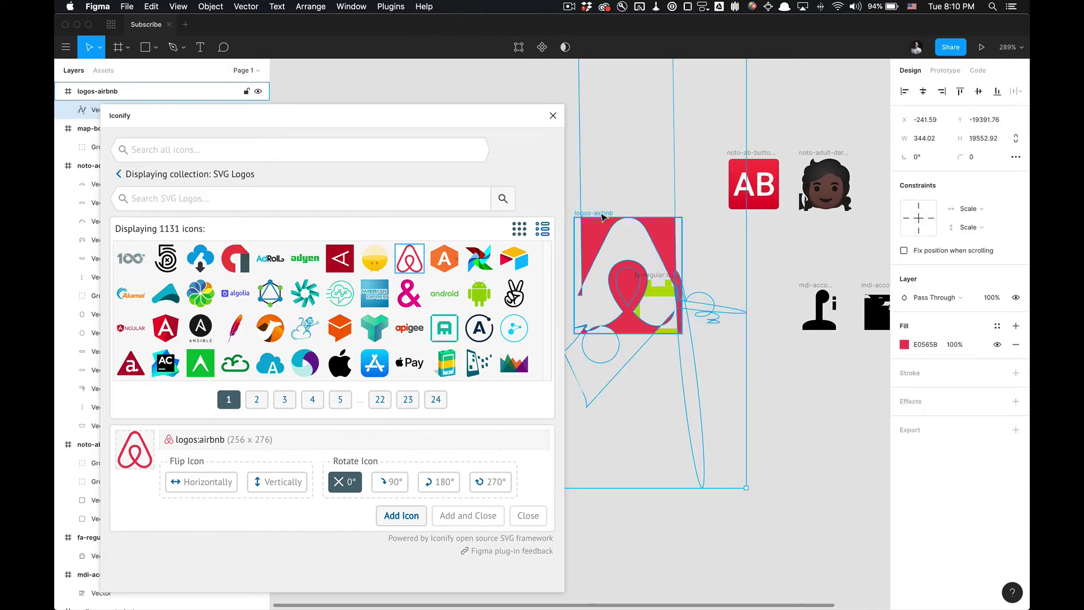
pyautogui.moveTo(603, 216); pyautogui.dragTo(631, 363)
# Step: Insert another Airbnb logo into its frame and clear the selection
pyautogui.scroll(-5, 745, 345)
pyautogui.hscroll(3, 745, 344)
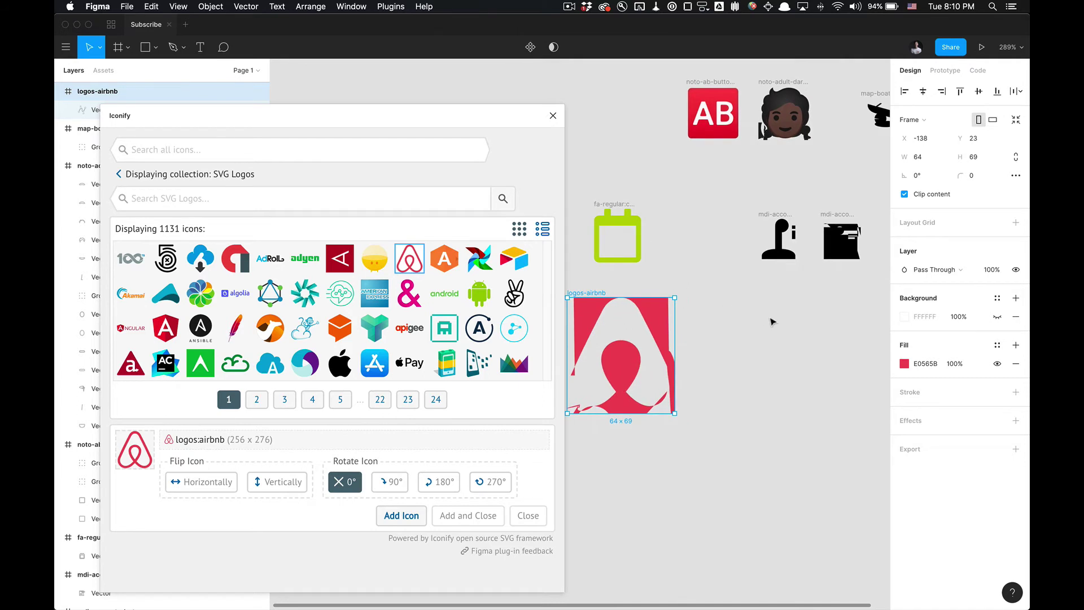
pyautogui.hscroll(-2, 785, 318)
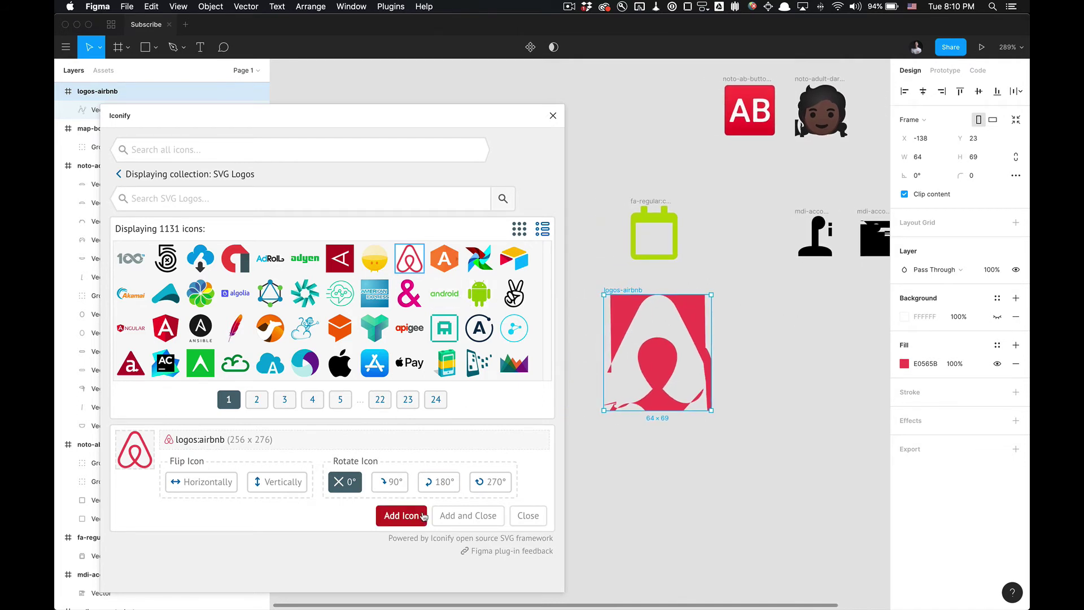
pyautogui.click(402, 516)
pyautogui.scroll(-5, 726, 332)
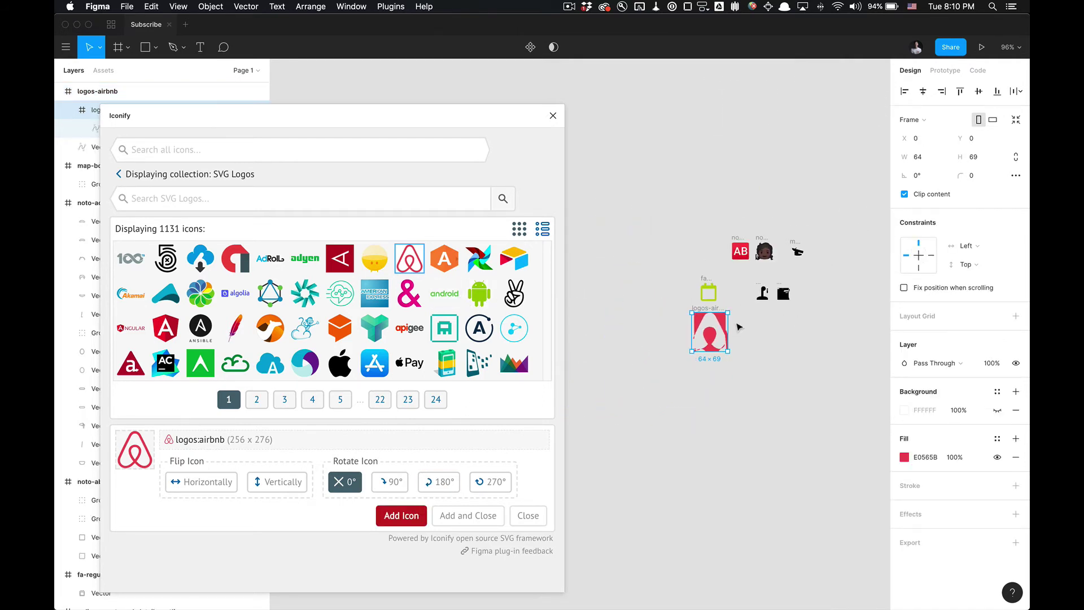
pyautogui.moveTo(798, 332)
pyautogui.mouseDown()
pyautogui.moveTo(848, 343)
pyautogui.moveTo(791, 343)
pyautogui.mouseUp()
pyautogui.scroll(2, 791, 341)
pyautogui.hscroll(3, 791, 341)
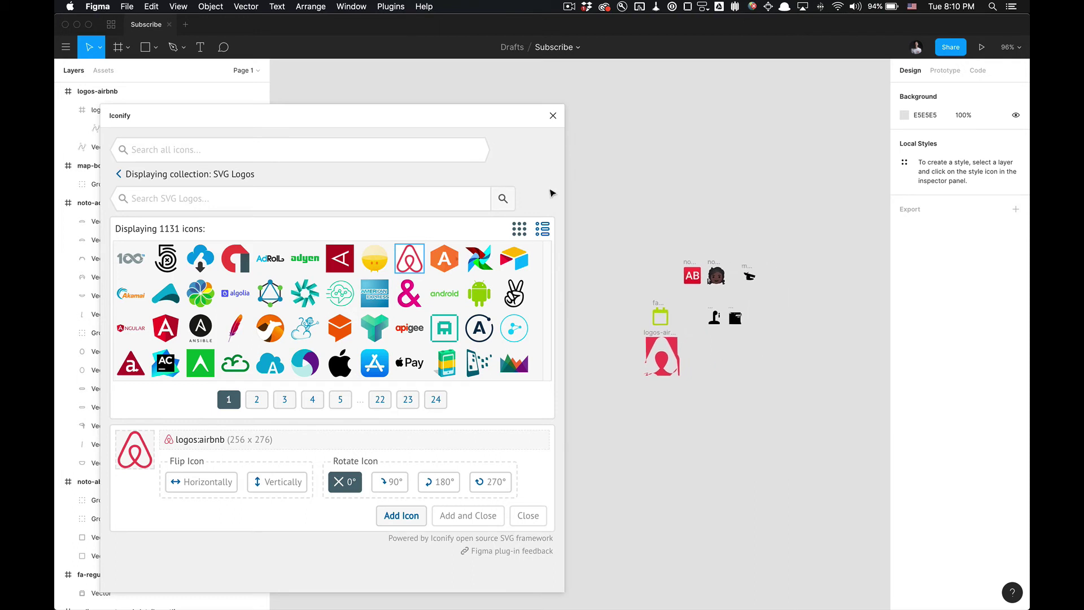
# Step: Close the Iconify plugin and frame all seven inserted icon frames, including the nested Airbnb logo
pyautogui.click(553, 116)
pyautogui.hscroll(5, 593, 169)
pyautogui.scroll(2, 470, 240)
pyautogui.scroll(-1, 473, 249)
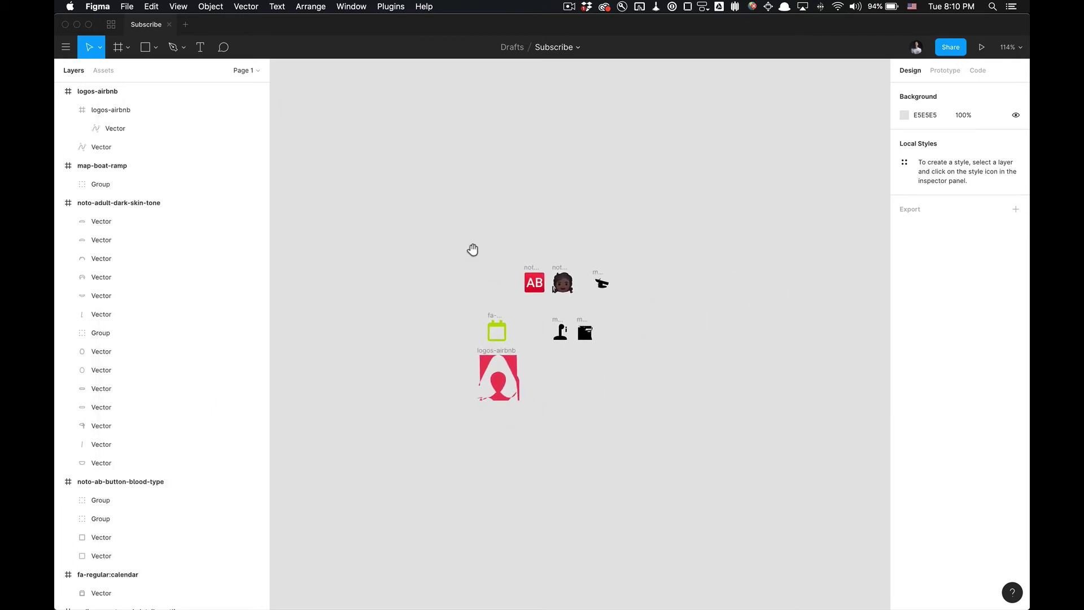
pyautogui.scroll(5, 475, 253)
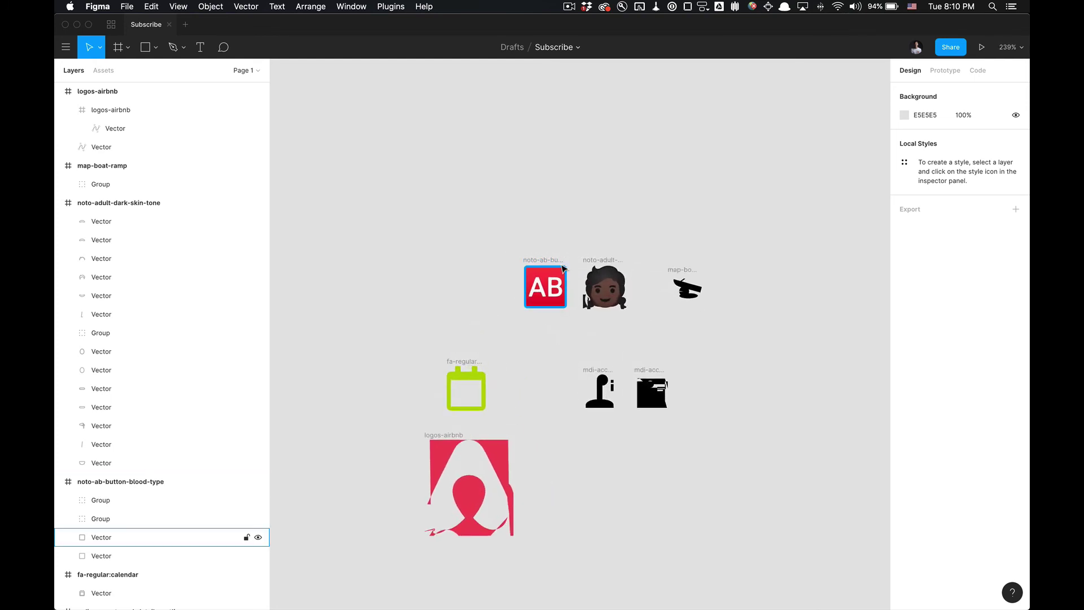
pyautogui.scroll(-2, 470, 249)
pyautogui.hscroll(1, 470, 249)
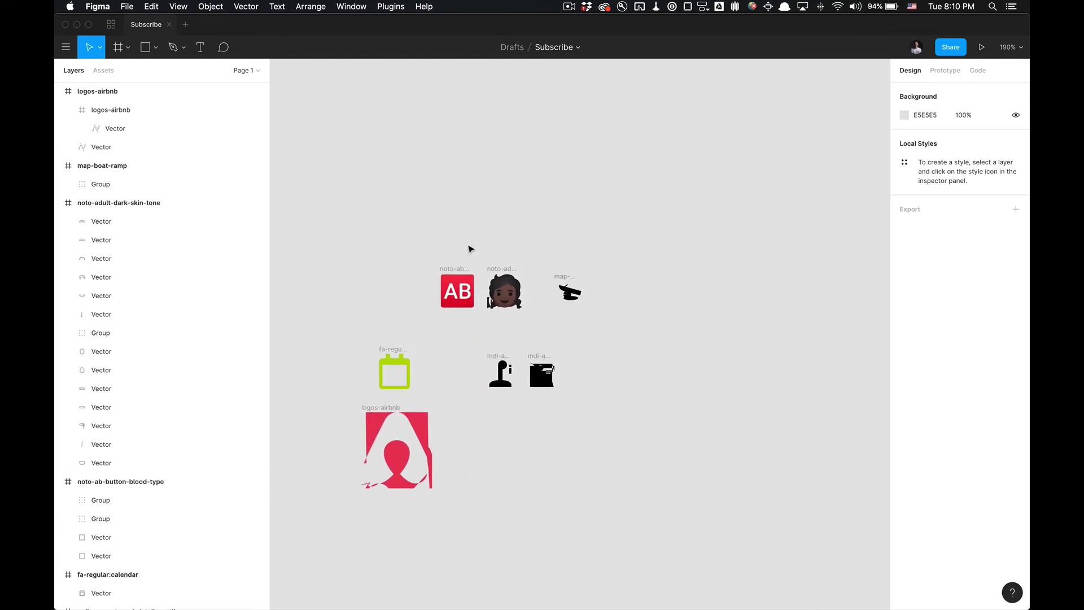